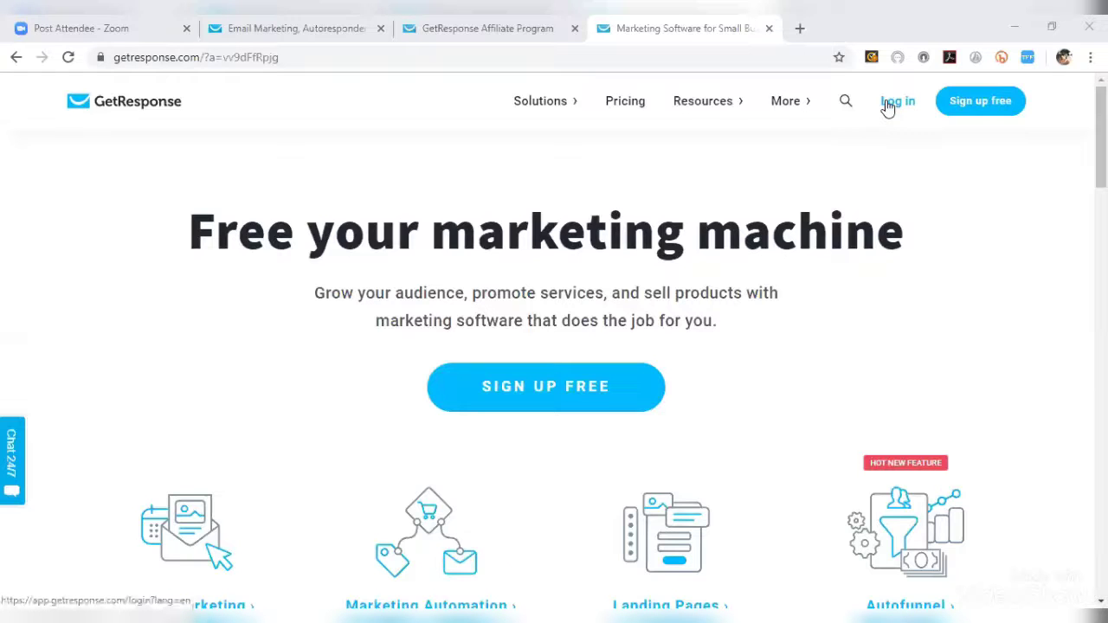
Step: Log in to the GetResponse account to reach its dashboard
{"action": "left_click", "coordinate": [889, 105]}
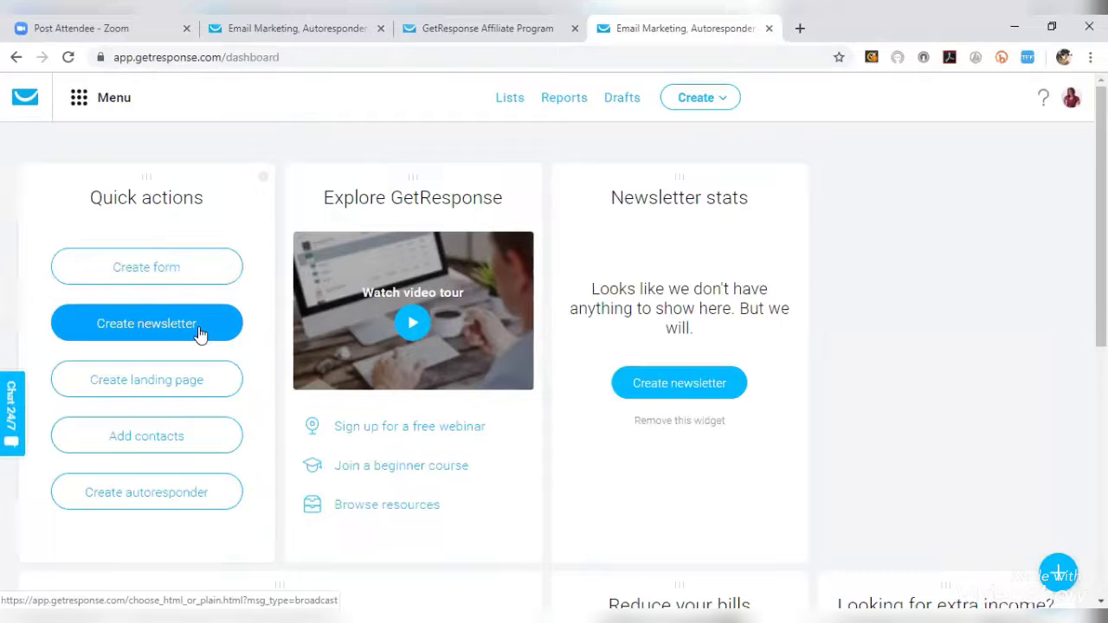
{"action": "left_click", "coordinate": [199, 334]}
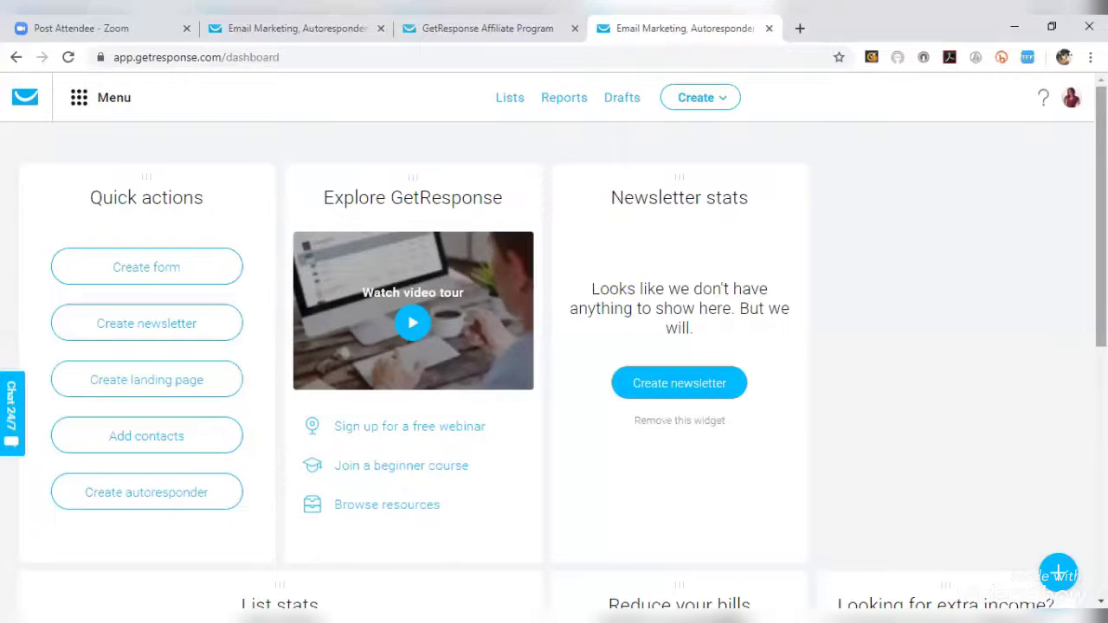
Step: Look over the dashboard's quick actions, newsletter stats, list stats and the referral and extra income widgets
{"action": "scroll", "coordinate": [554, 347], "scroll_direction": "down", "scroll_amount": 1}
{"action": "scroll", "coordinate": [555, 346], "scroll_direction": "down", "scroll_amount": 1}
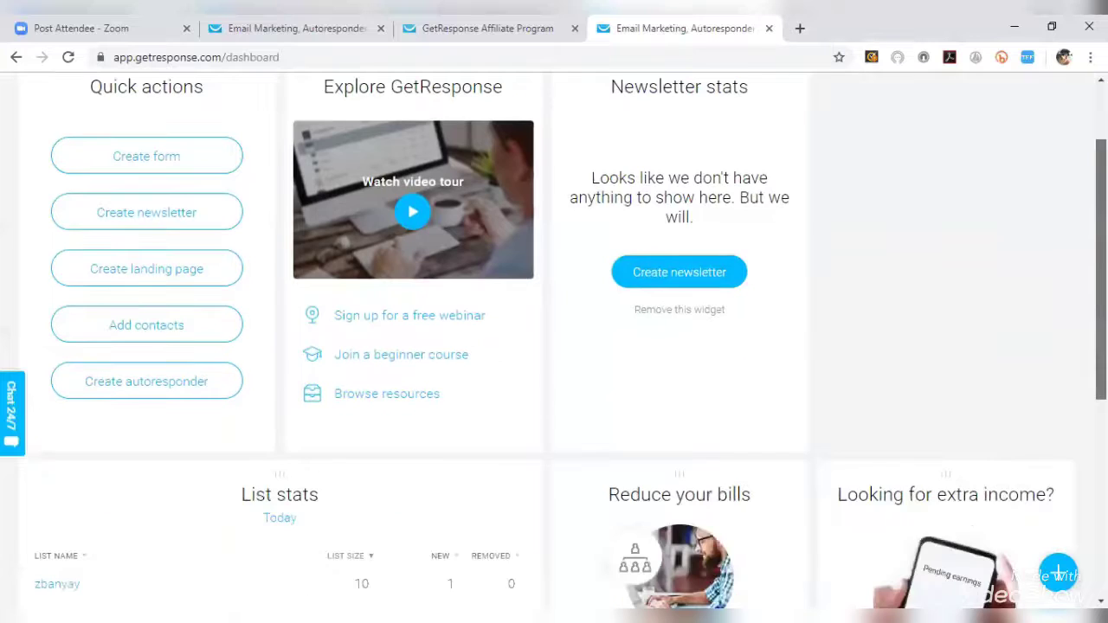
{"action": "scroll", "coordinate": [555, 346], "scroll_direction": "down", "scroll_amount": 1}
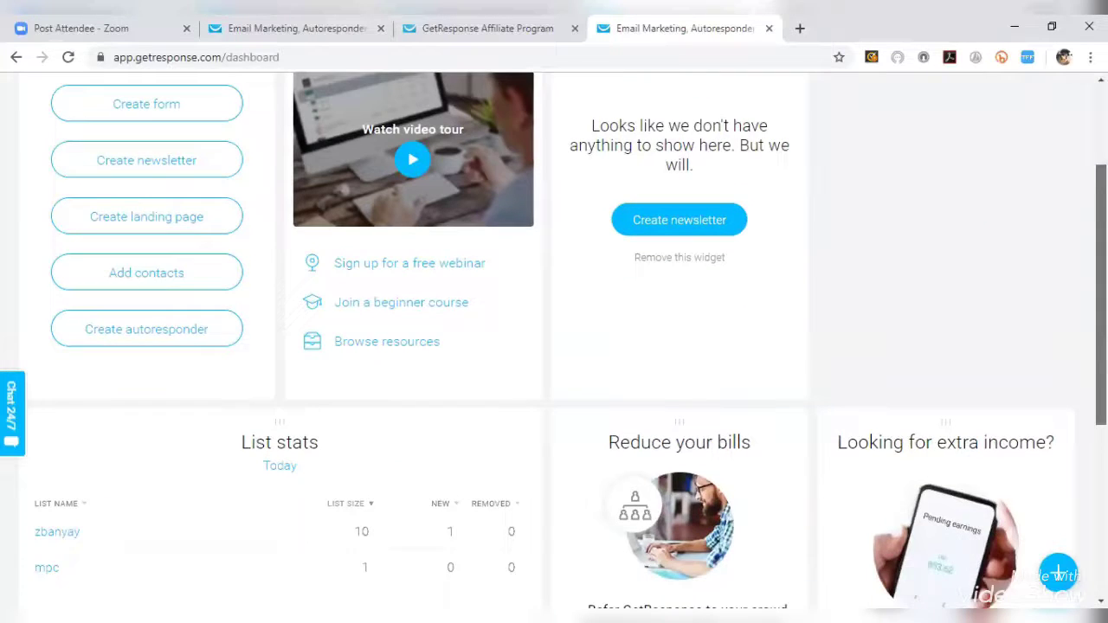
{"action": "scroll", "coordinate": [554, 347], "scroll_direction": "down", "scroll_amount": 1}
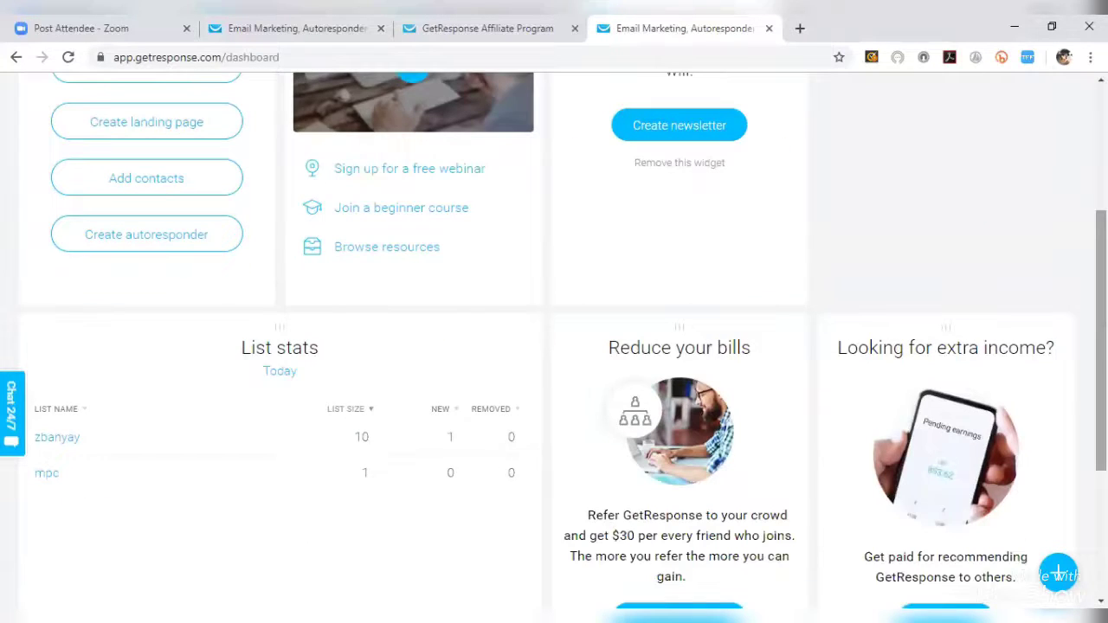
{"action": "scroll", "coordinate": [863, 446], "scroll_direction": "down", "scroll_amount": 1}
{"action": "scroll", "coordinate": [863, 445], "scroll_direction": "down", "scroll_amount": 1}
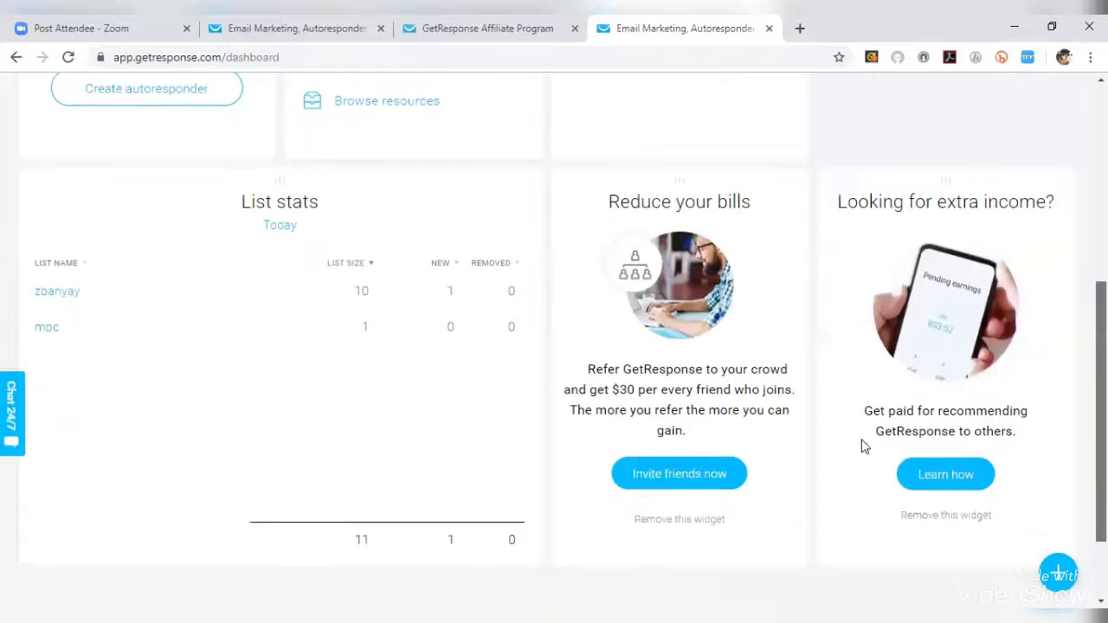
{"action": "scroll", "coordinate": [929, 485], "scroll_direction": "down", "scroll_amount": 1}
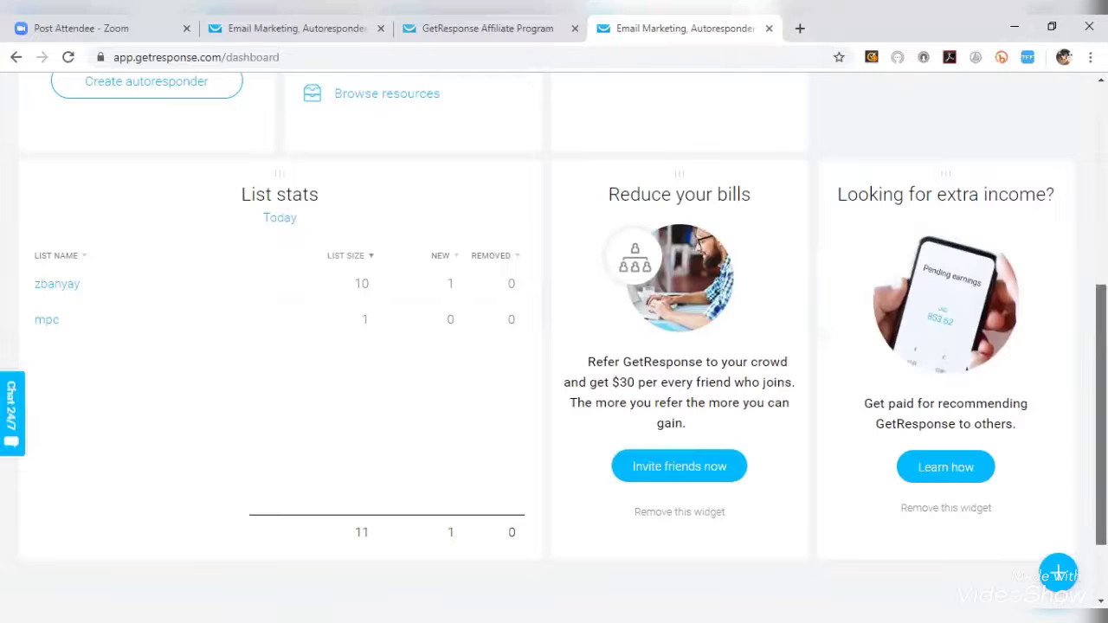
{"action": "scroll", "coordinate": [554, 346], "scroll_direction": "up", "scroll_amount": 3}
{"action": "scroll", "coordinate": [554, 347], "scroll_direction": "down", "scroll_amount": 2}
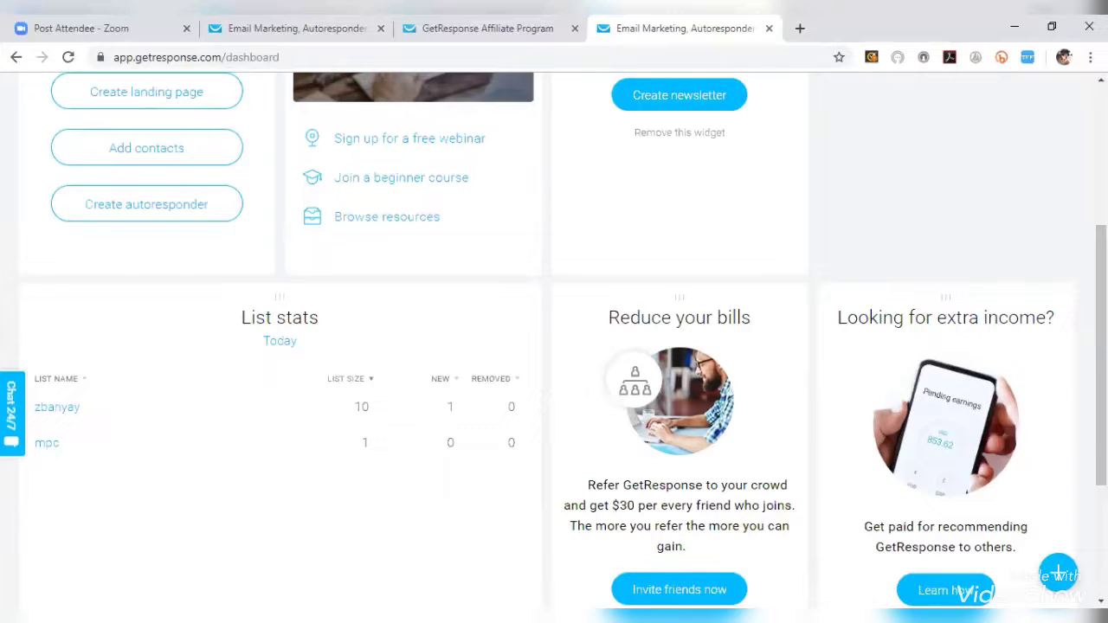
{"action": "scroll", "coordinate": [554, 346], "scroll_direction": "up", "scroll_amount": 3}
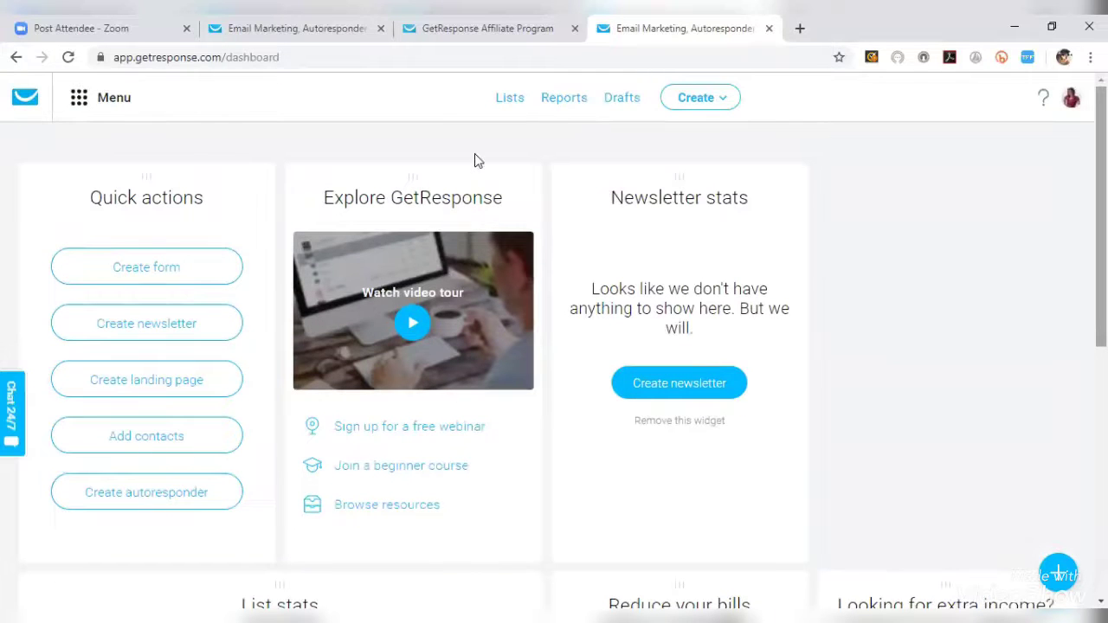
Step: Go to the account's landing pages and open the published bitcoin setup page in the editor
{"action": "left_click", "coordinate": [83, 102]}
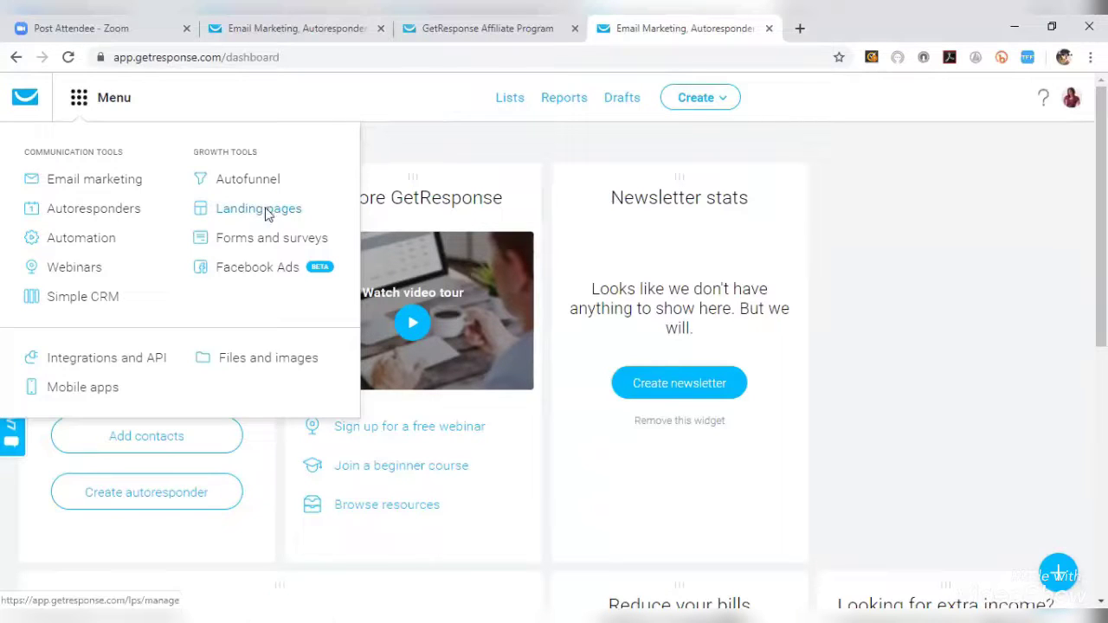
{"action": "left_click", "coordinate": [266, 213]}
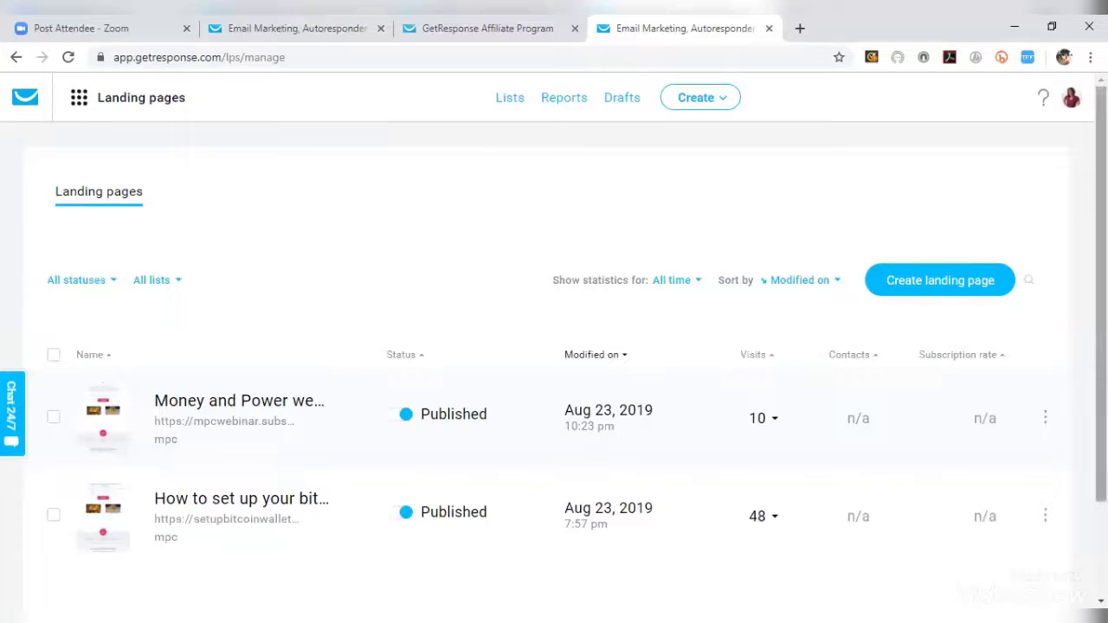
{"action": "scroll", "coordinate": [193, 380], "scroll_direction": "down", "scroll_amount": 3}
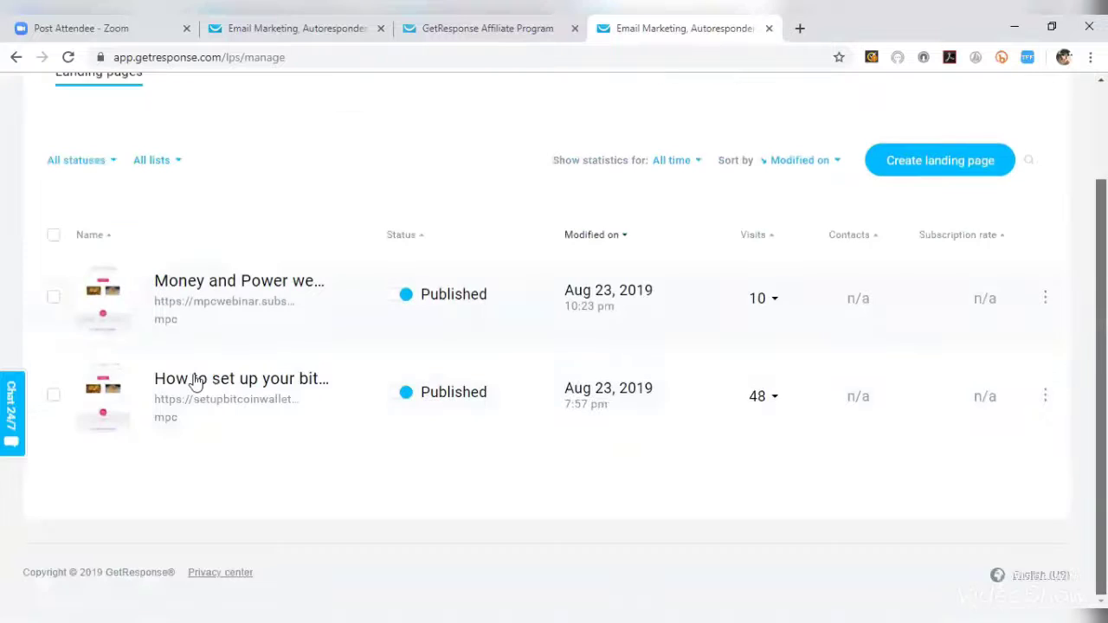
{"action": "left_click", "coordinate": [195, 382]}
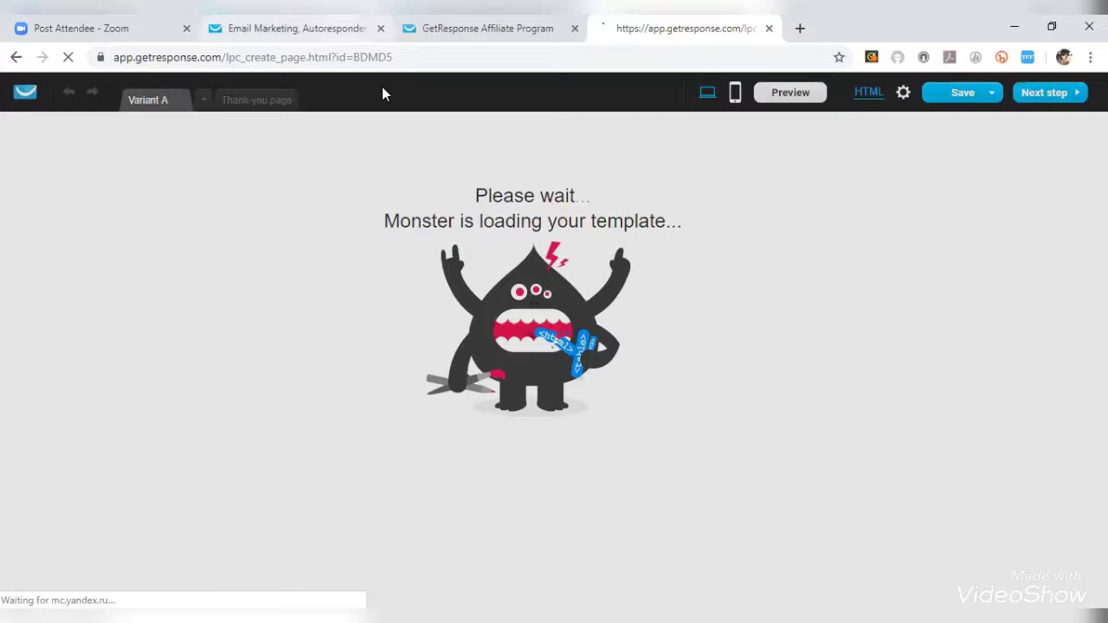
Step: From the dashboard in the other browser tab, start a new landing page instead of restoring the autosaved design
{"action": "left_click", "coordinate": [297, 29]}
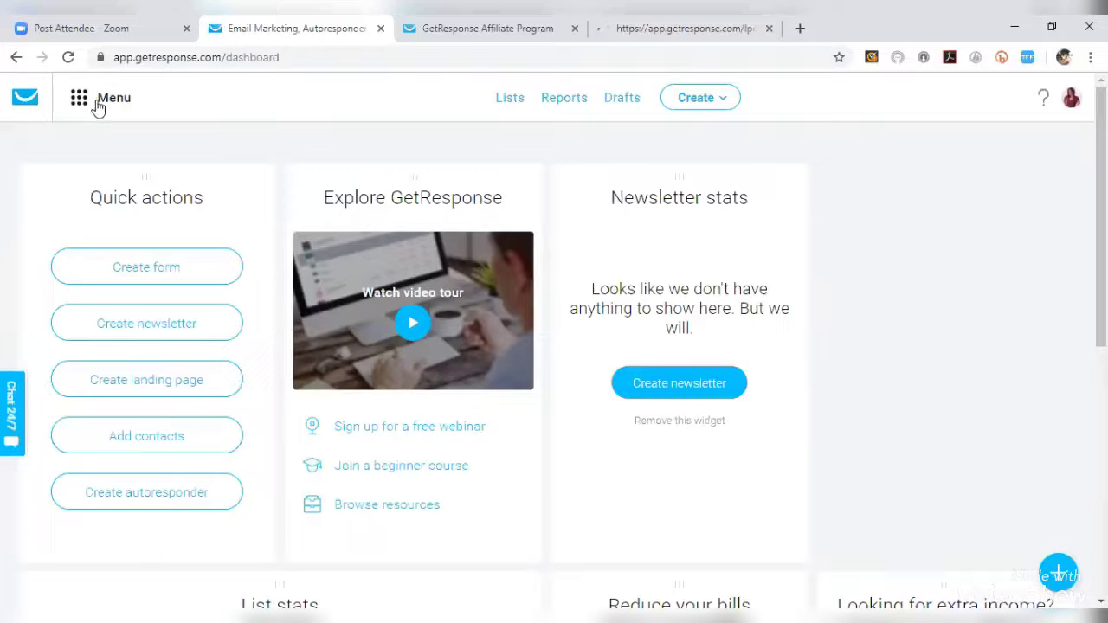
{"action": "left_click", "coordinate": [714, 100]}
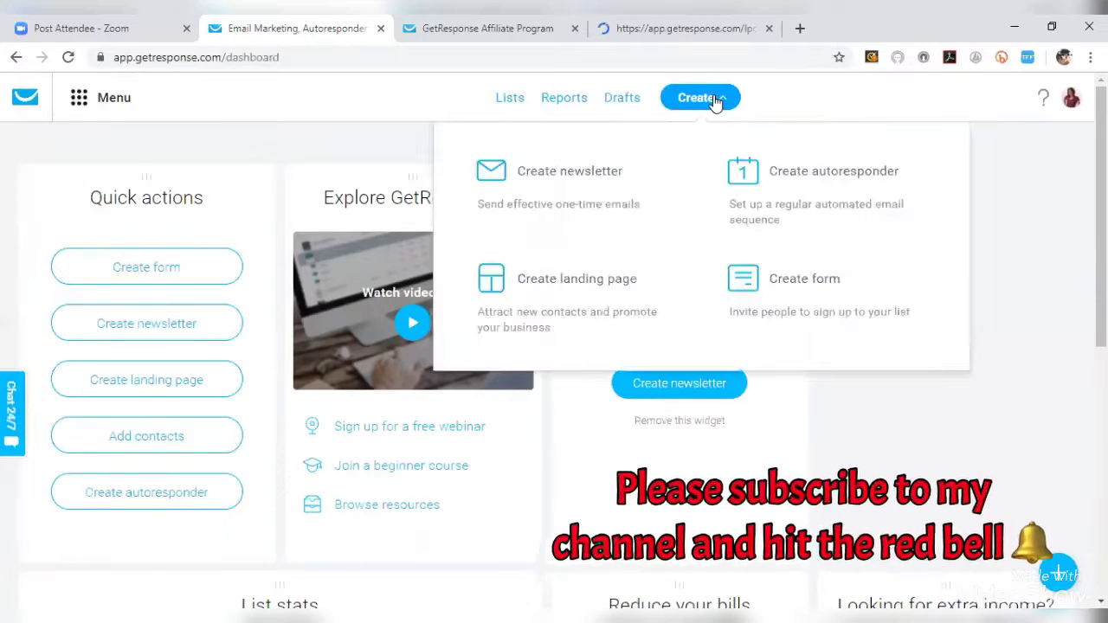
{"action": "left_click", "coordinate": [566, 291]}
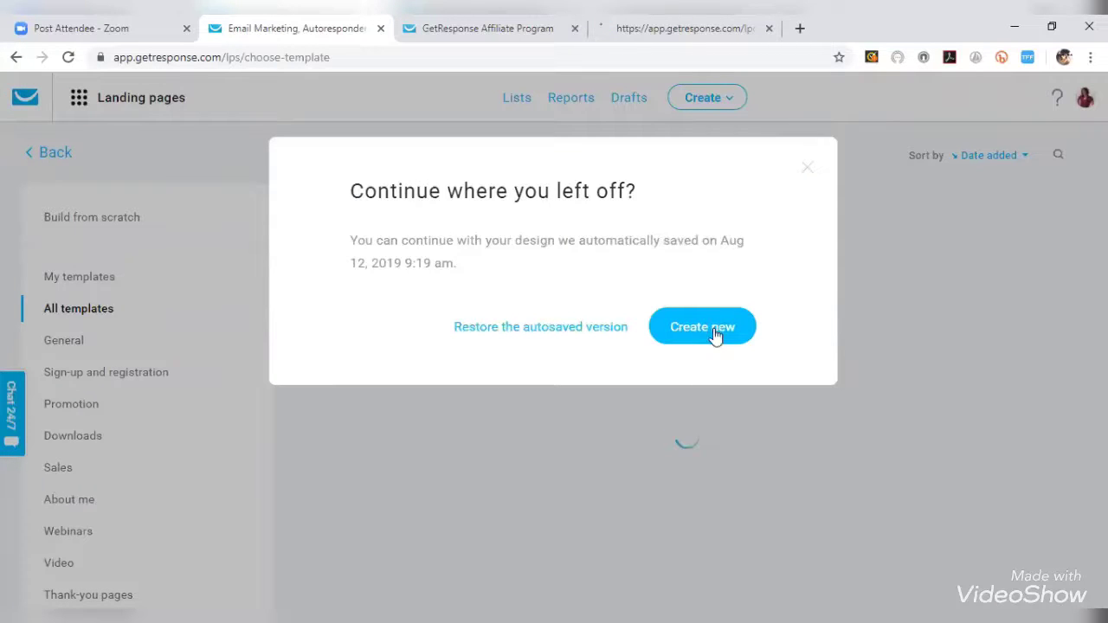
{"action": "left_click", "coordinate": [769, 107]}
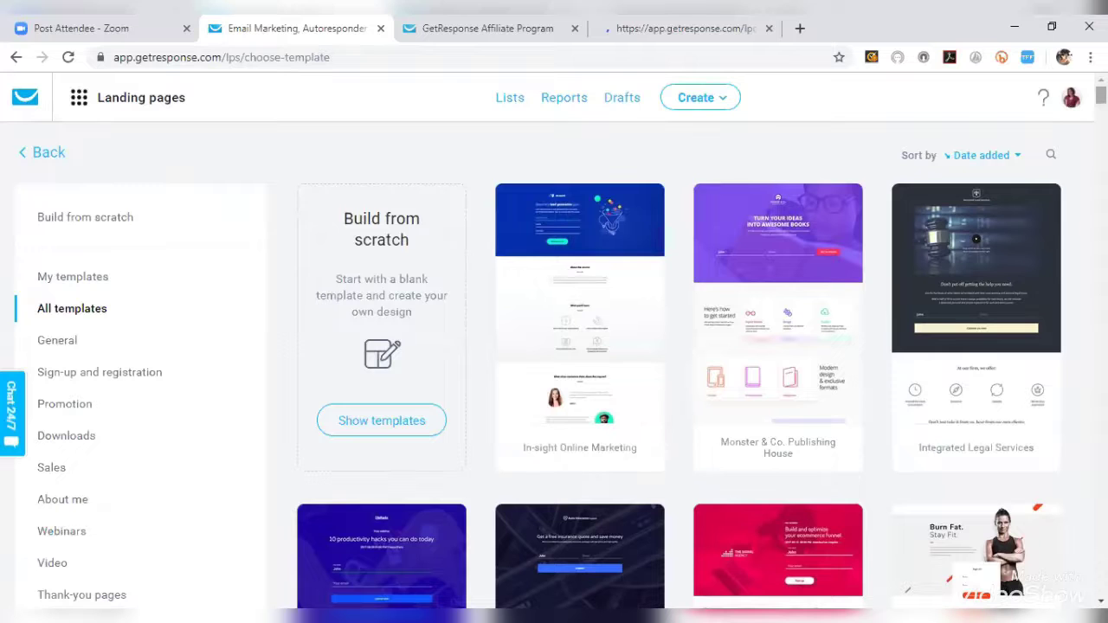
Step: Examine the landing page template gallery and its template categories, including Holidays and All templates
{"action": "scroll", "coordinate": [554, 346], "scroll_direction": "down", "scroll_amount": 1}
{"action": "scroll", "coordinate": [554, 346], "scroll_direction": "down", "scroll_amount": 3}
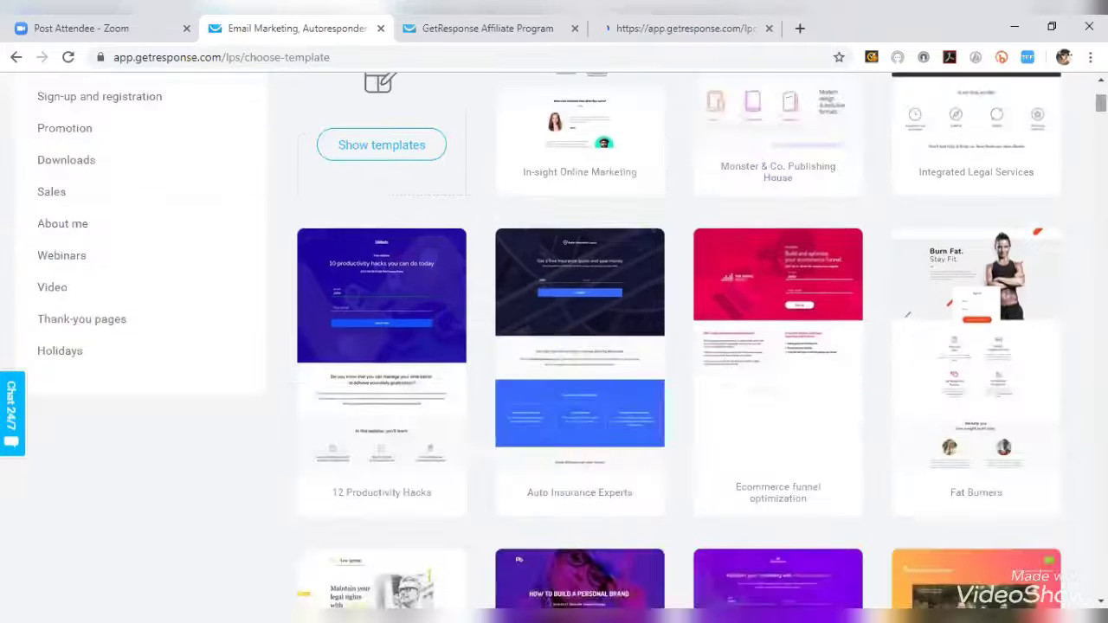
{"action": "left_click", "coordinate": [104, 364]}
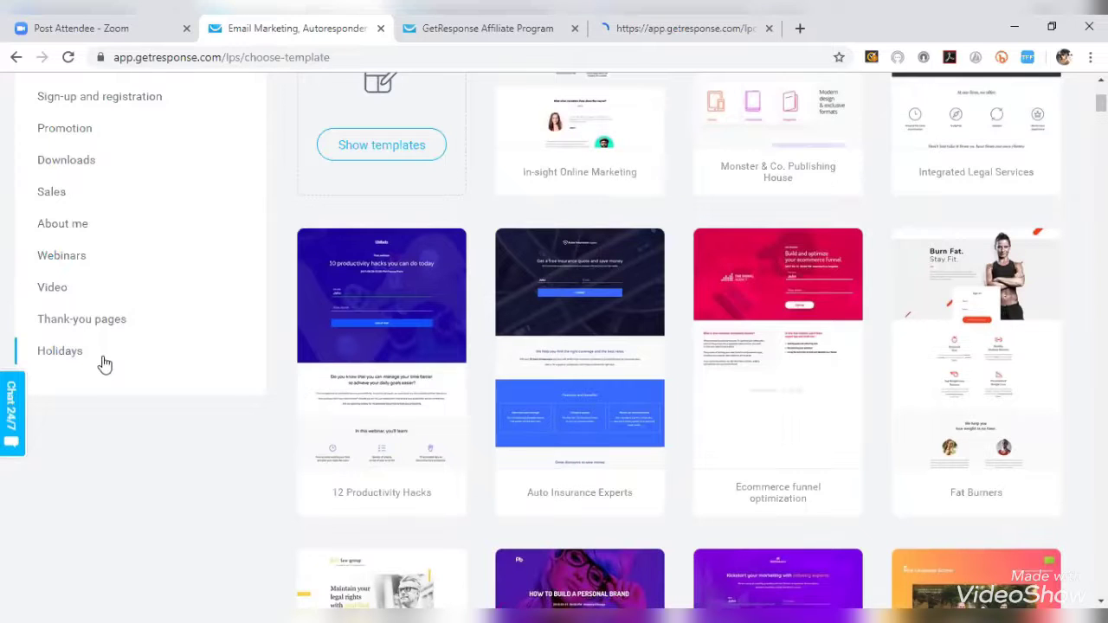
{"action": "left_click", "coordinate": [121, 227]}
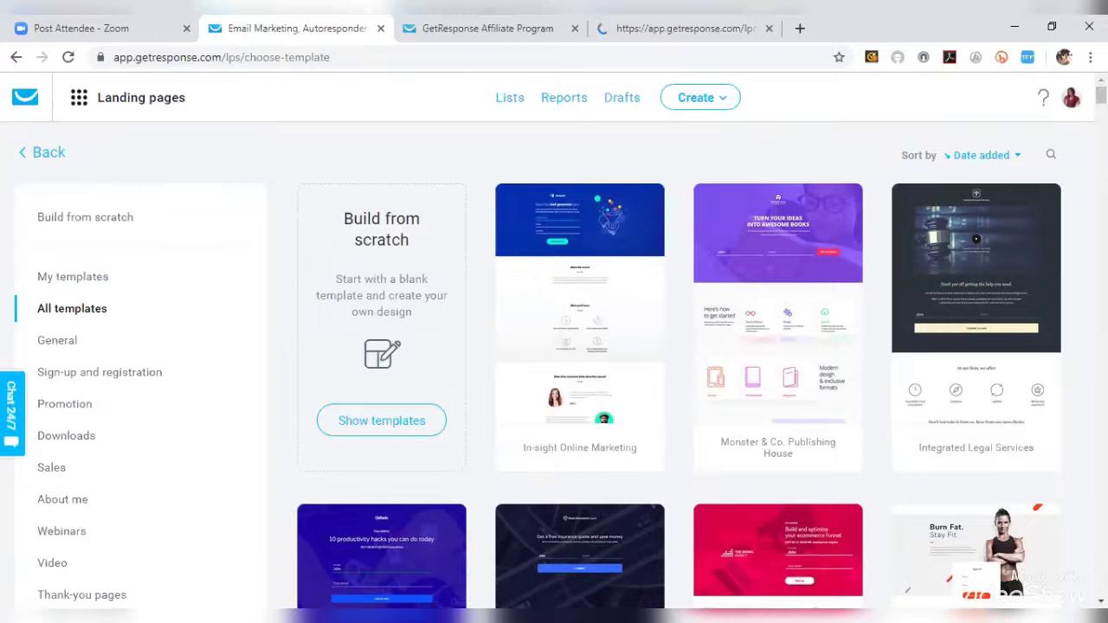
{"action": "scroll", "coordinate": [554, 347], "scroll_direction": "down", "scroll_amount": 2}
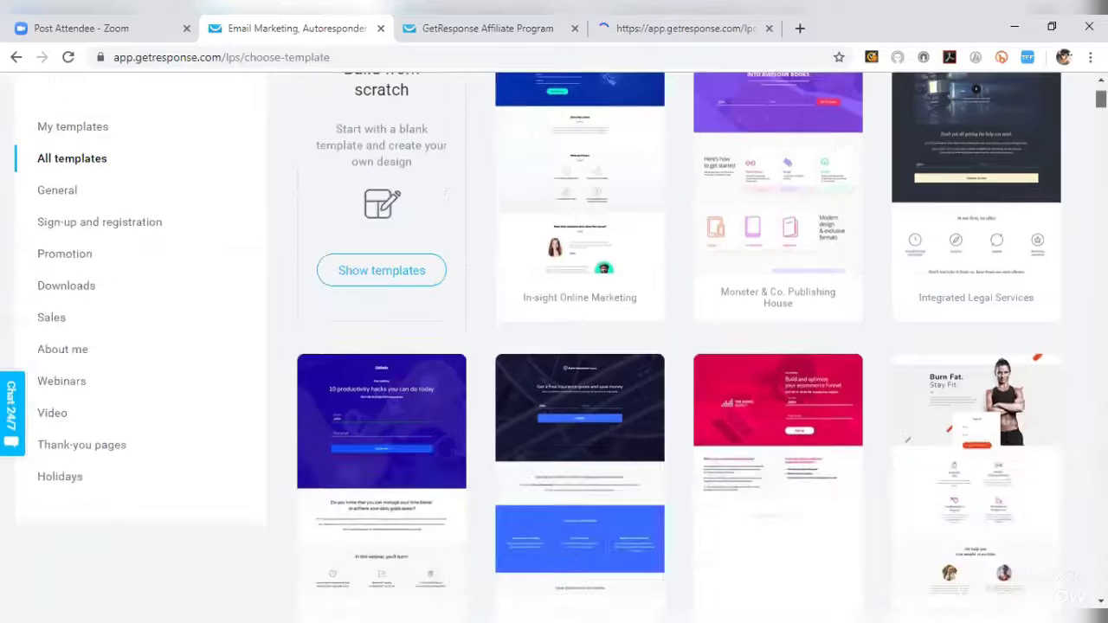
{"action": "scroll", "coordinate": [554, 346], "scroll_direction": "down", "scroll_amount": 3}
{"action": "scroll", "coordinate": [554, 346], "scroll_direction": "down", "scroll_amount": 2}
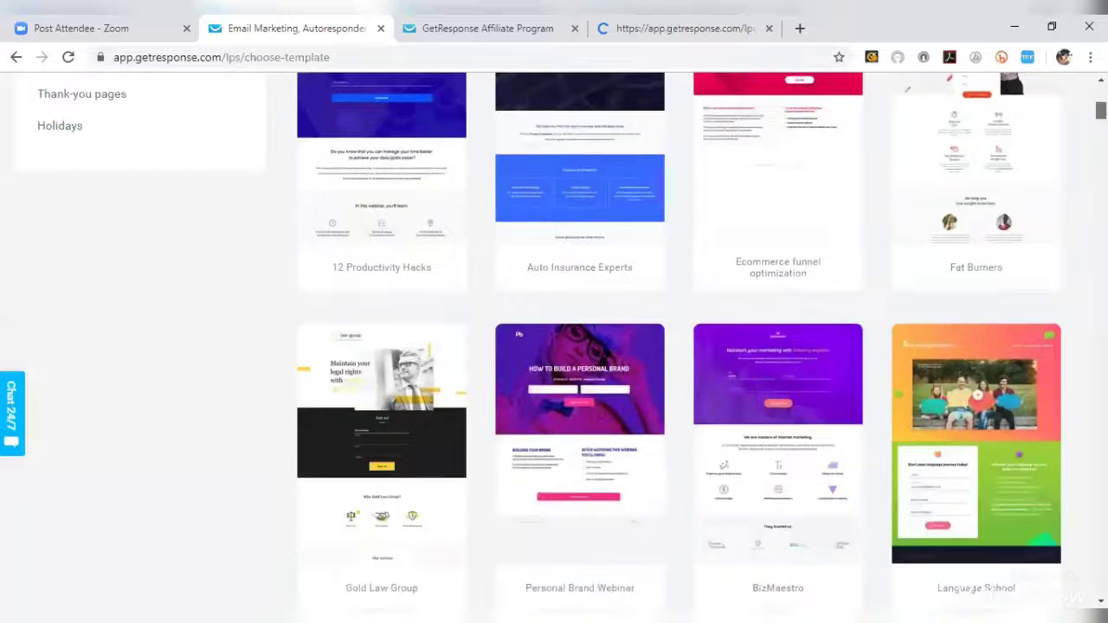
{"action": "scroll", "coordinate": [554, 346], "scroll_direction": "down", "scroll_amount": 2}
{"action": "scroll", "coordinate": [554, 346], "scroll_direction": "down", "scroll_amount": 1}
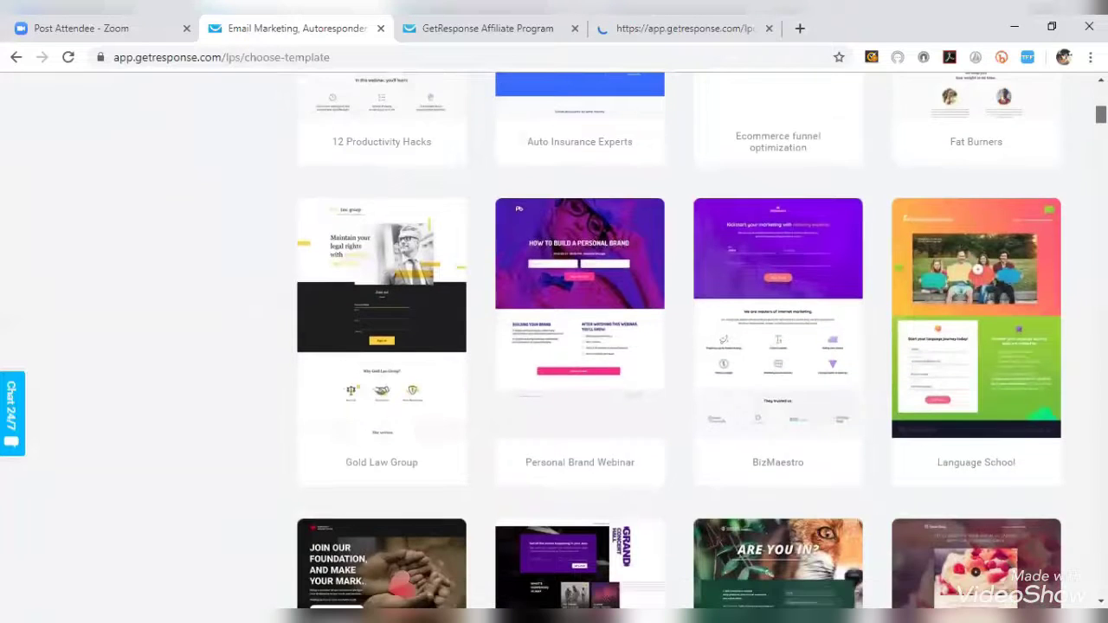
{"action": "scroll", "coordinate": [554, 346], "scroll_direction": "down", "scroll_amount": 2}
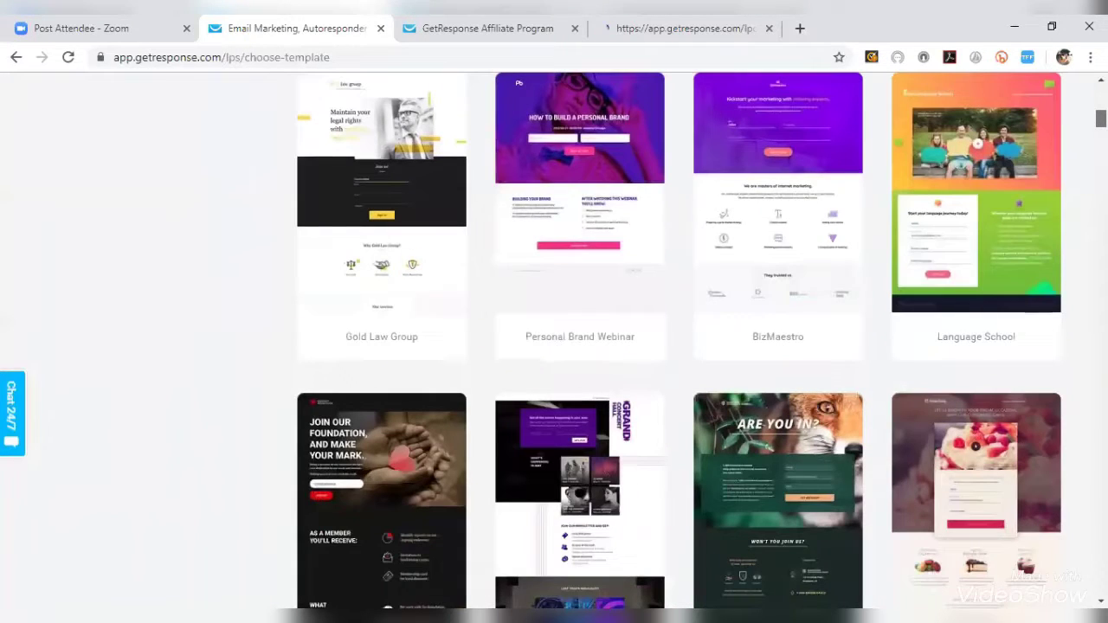
{"action": "scroll", "coordinate": [554, 347], "scroll_direction": "up", "scroll_amount": 3}
{"action": "scroll", "coordinate": [554, 346], "scroll_direction": "up", "scroll_amount": 5}
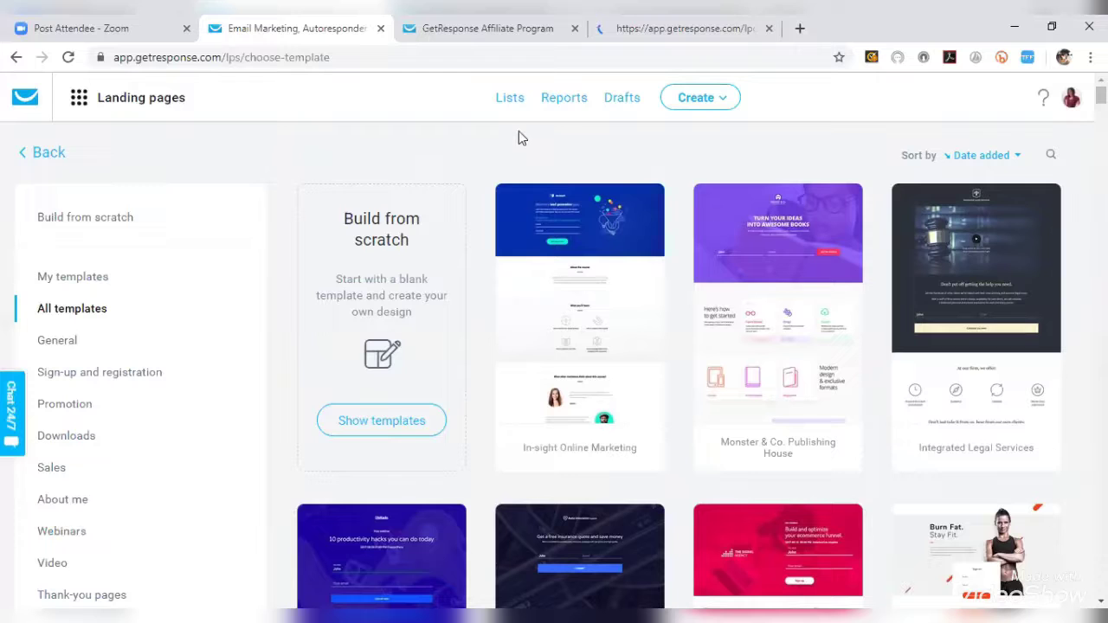
Step: Return to the dashboard and open the details of the "Looking for extra income?" offer
{"action": "left_click", "coordinate": [79, 98]}
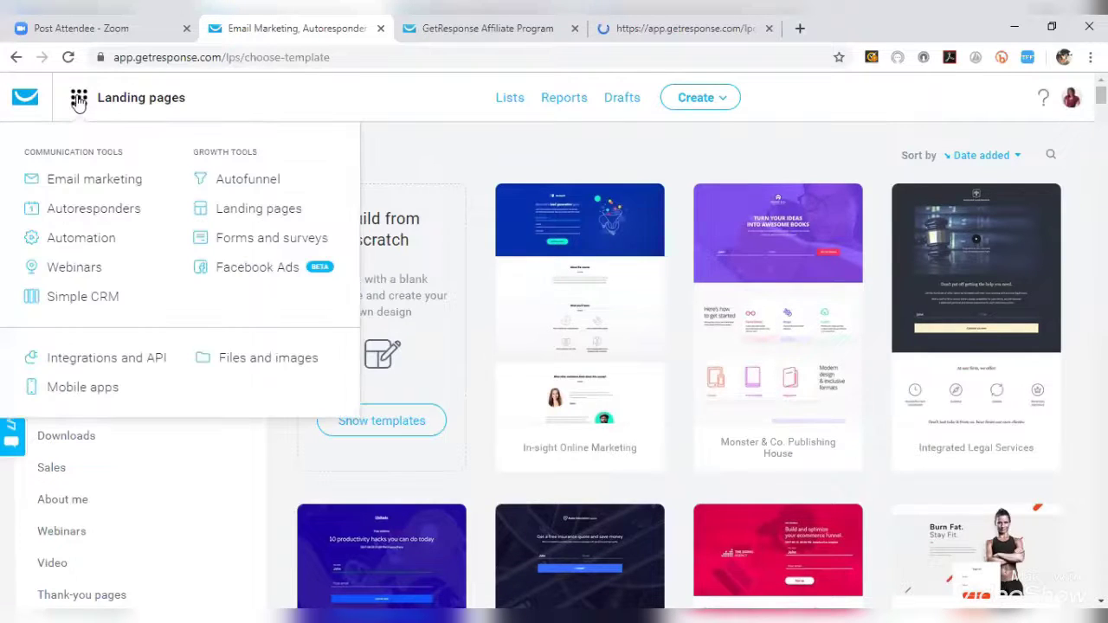
{"action": "left_click", "coordinate": [25, 100]}
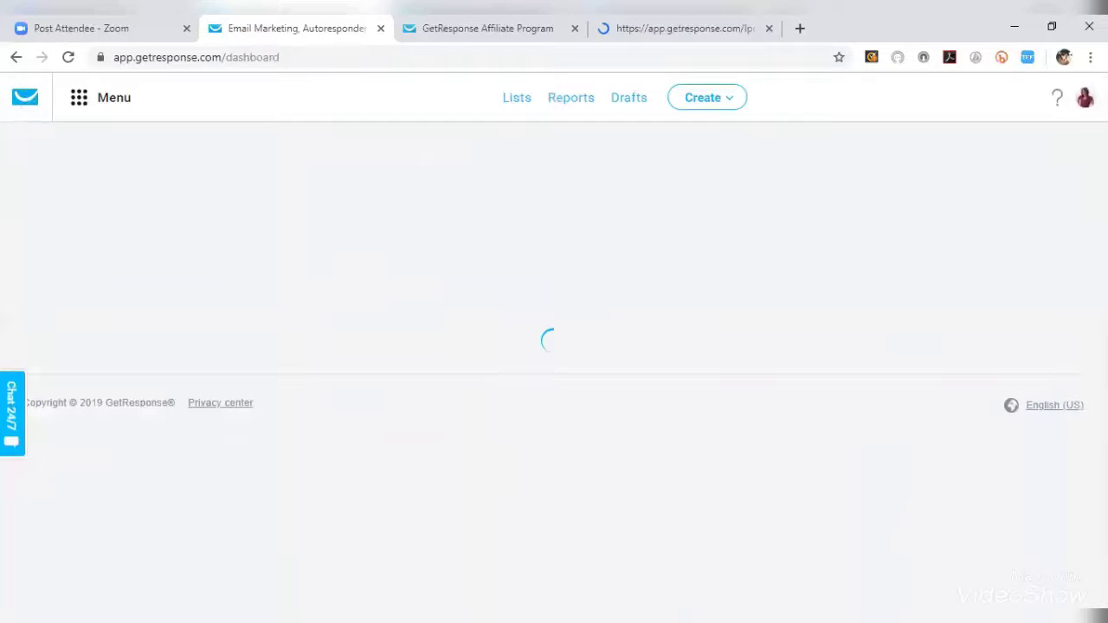
{"action": "scroll", "coordinate": [554, 346], "scroll_direction": "down", "scroll_amount": 3}
{"action": "scroll", "coordinate": [554, 346], "scroll_direction": "down", "scroll_amount": 2}
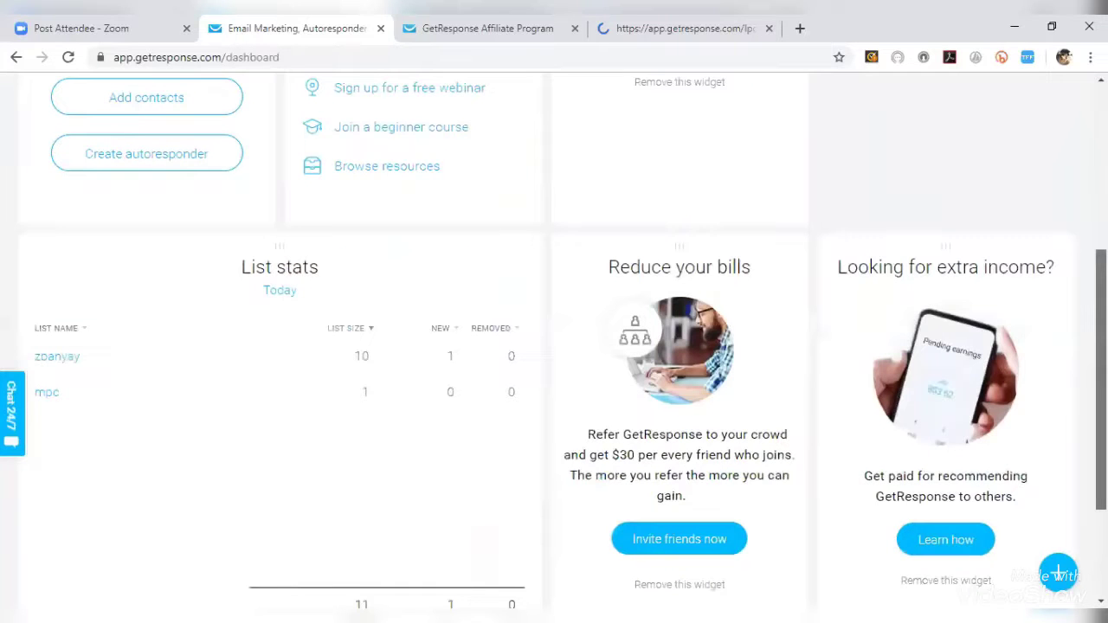
{"action": "scroll", "coordinate": [554, 346], "scroll_direction": "down", "scroll_amount": 1}
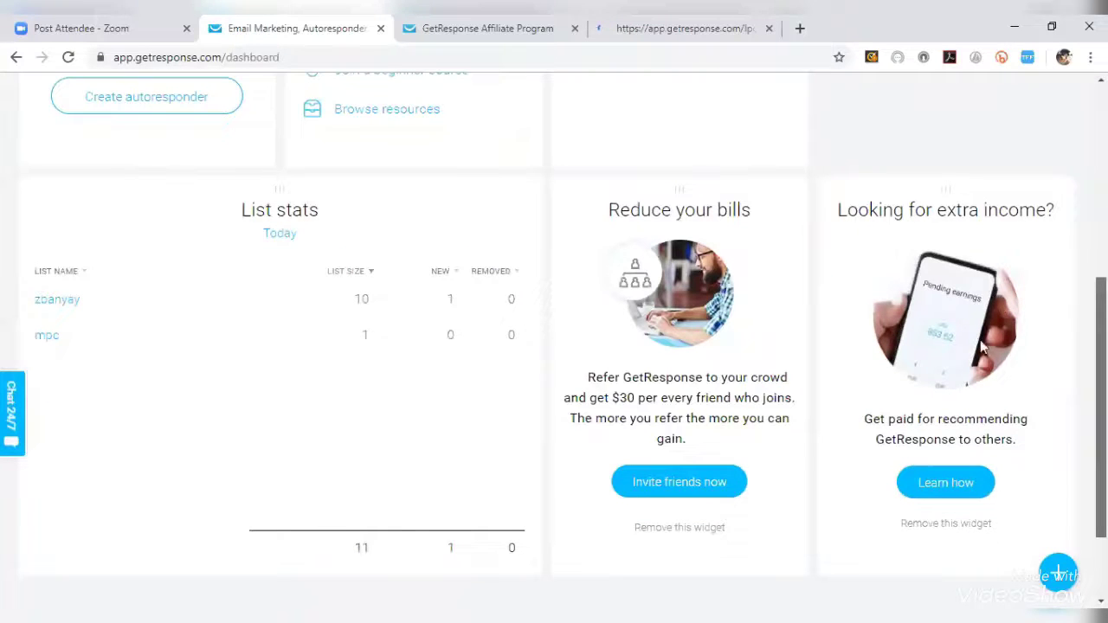
{"action": "scroll", "coordinate": [987, 372], "scroll_direction": "down", "scroll_amount": 1}
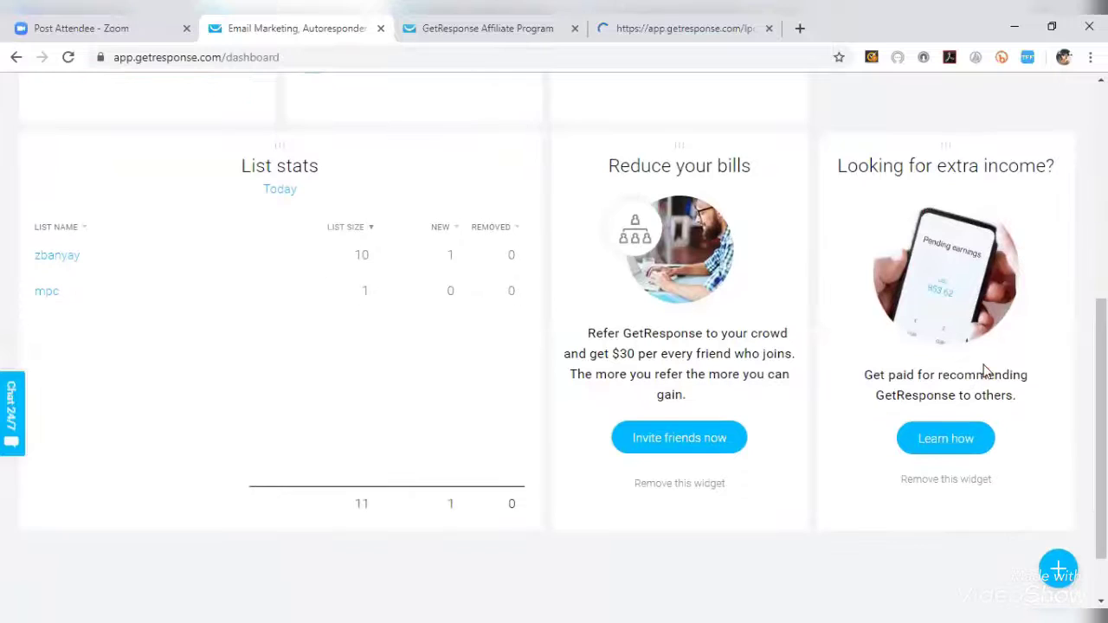
{"action": "left_click", "coordinate": [955, 446]}
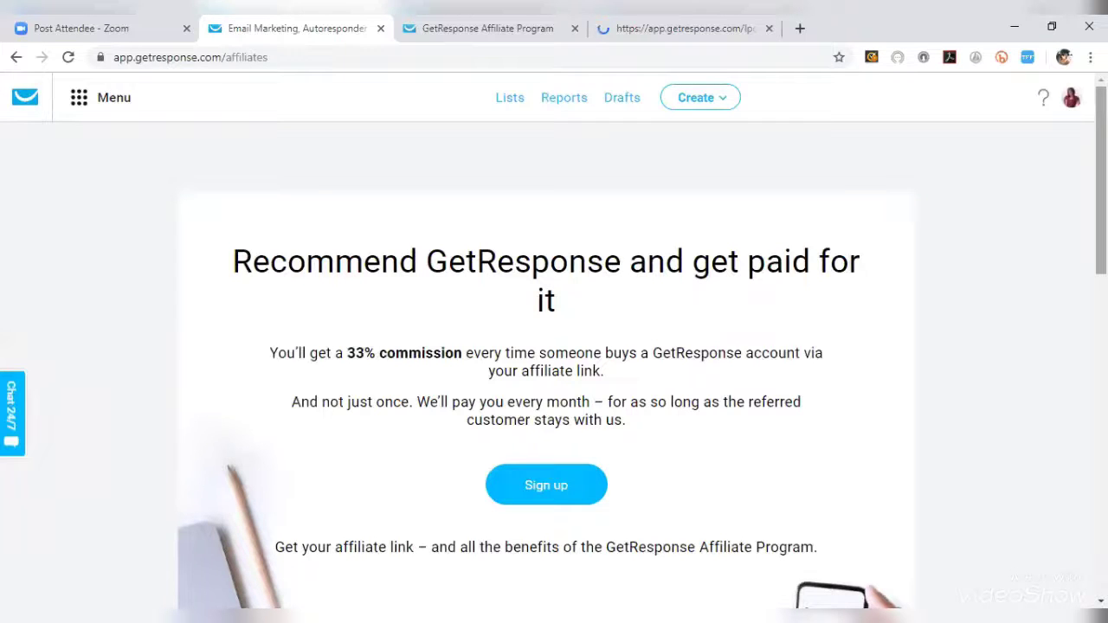
Step: Read through the affiliate program page, from the commission offer and program benefits to the questions about fees, payouts, earnings and cookie policy
{"action": "scroll", "coordinate": [554, 346], "scroll_direction": "down", "scroll_amount": 1}
{"action": "scroll", "coordinate": [554, 346], "scroll_direction": "down", "scroll_amount": 1}
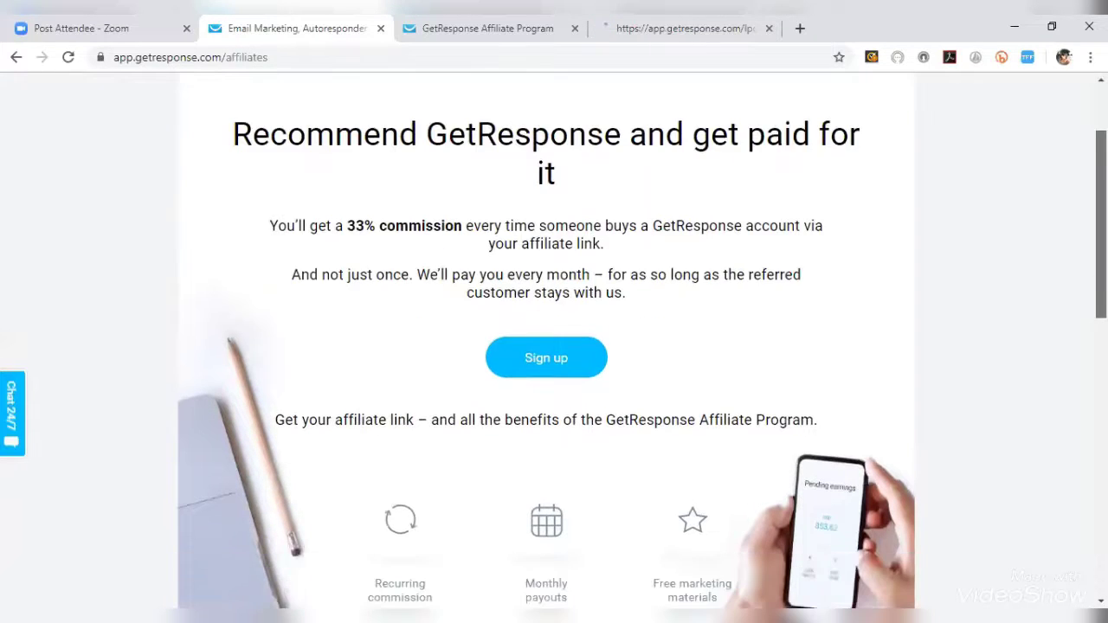
{"action": "scroll", "coordinate": [554, 346], "scroll_direction": "down", "scroll_amount": 1}
{"action": "scroll", "coordinate": [554, 346], "scroll_direction": "down", "scroll_amount": 1}
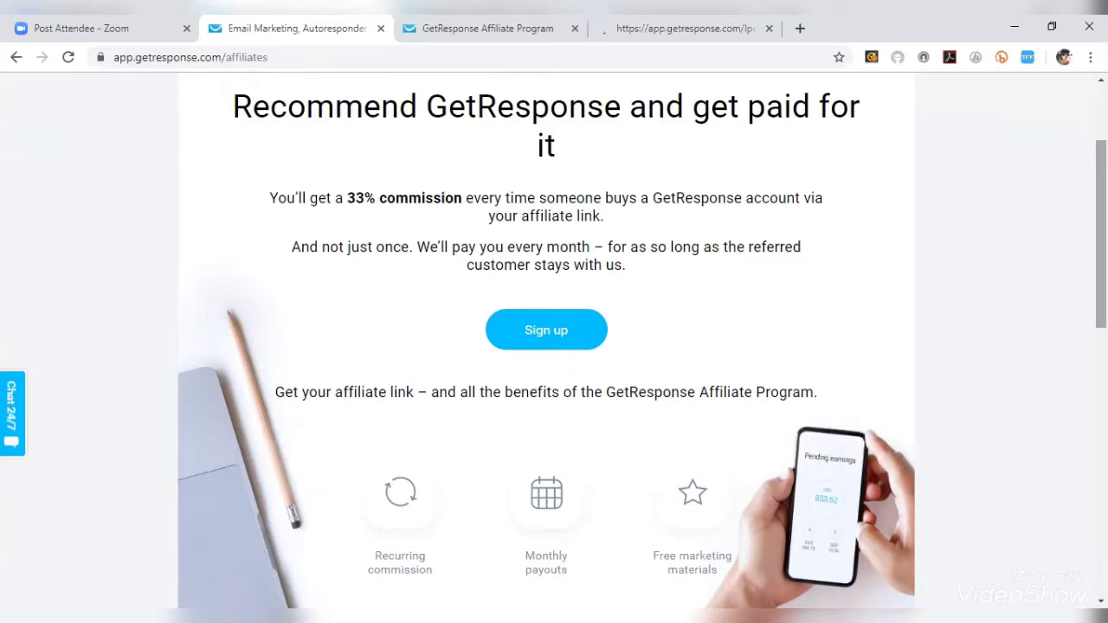
{"action": "scroll", "coordinate": [554, 347], "scroll_direction": "down", "scroll_amount": 1}
{"action": "scroll", "coordinate": [554, 347], "scroll_direction": "down", "scroll_amount": 1}
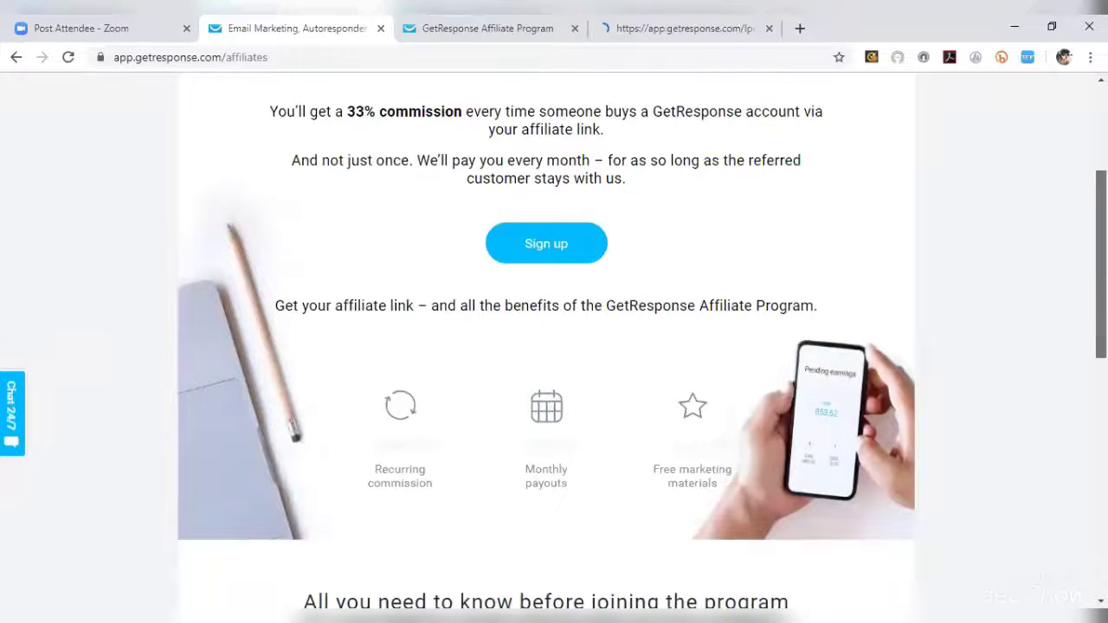
{"action": "scroll", "coordinate": [554, 346], "scroll_direction": "down", "scroll_amount": 1}
{"action": "scroll", "coordinate": [554, 347], "scroll_direction": "down", "scroll_amount": 1}
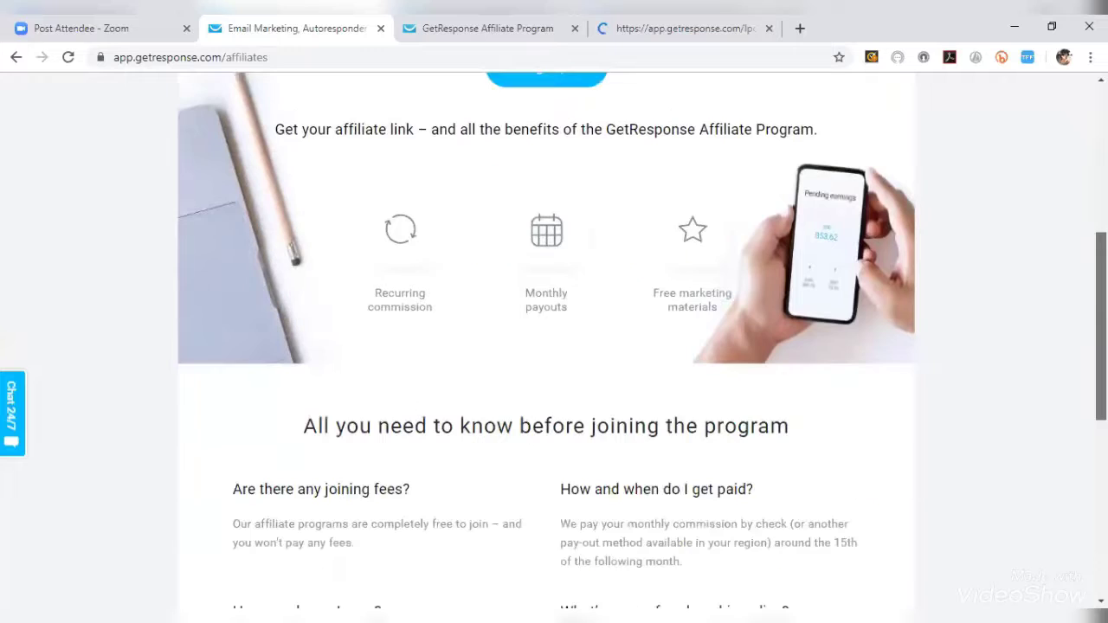
{"action": "scroll", "coordinate": [554, 347], "scroll_direction": "down", "scroll_amount": 1}
{"action": "scroll", "coordinate": [554, 346], "scroll_direction": "down", "scroll_amount": 2}
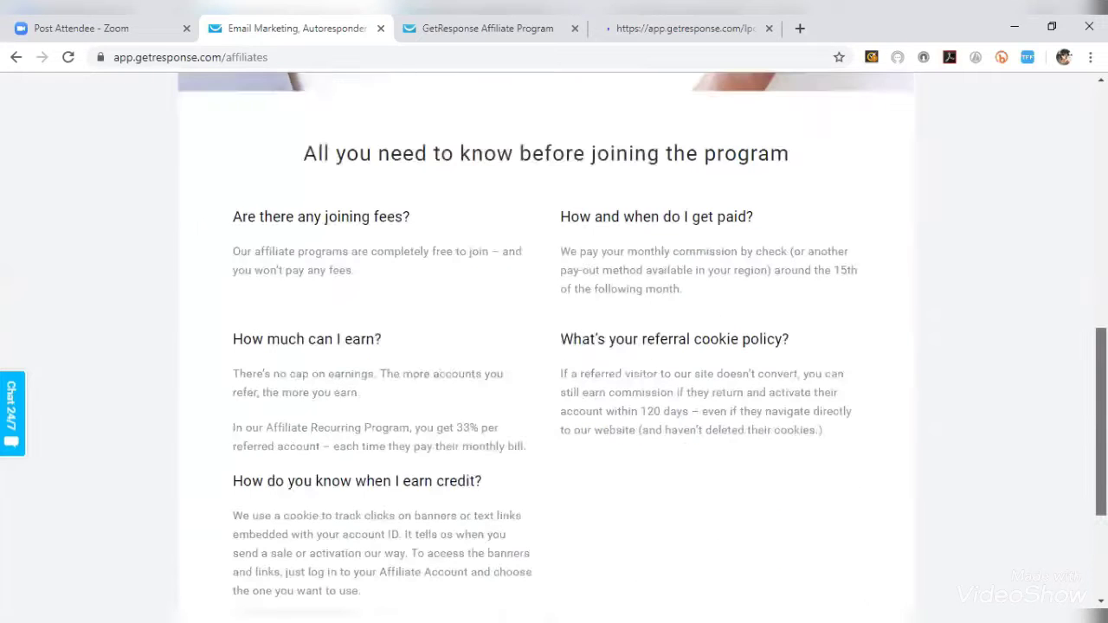
{"action": "scroll", "coordinate": [555, 346], "scroll_direction": "down", "scroll_amount": 2}
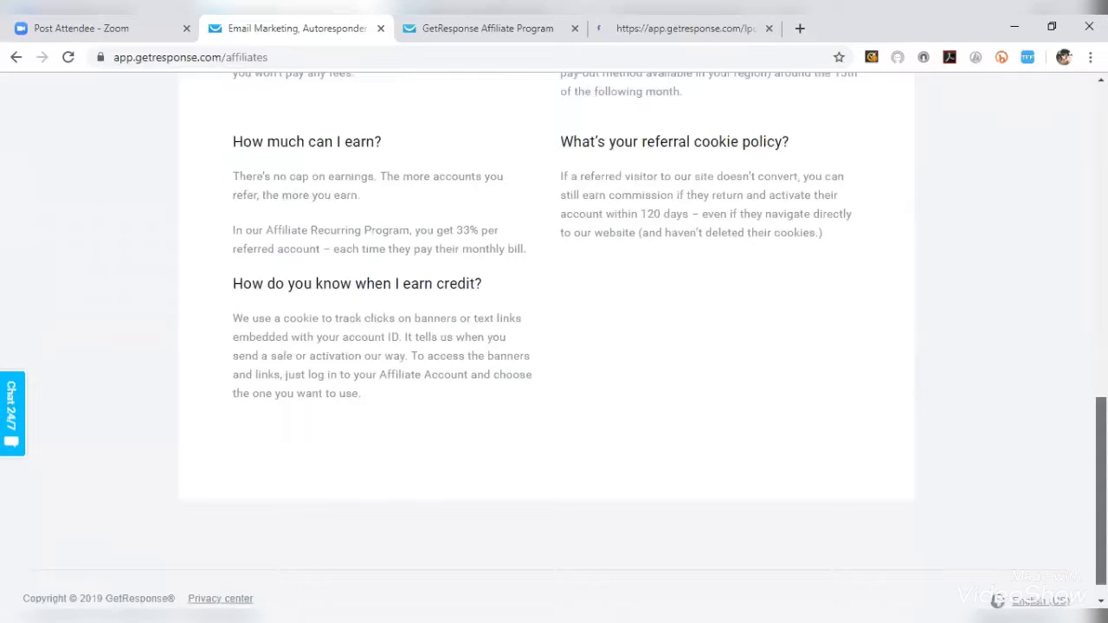
{"action": "scroll", "coordinate": [554, 347], "scroll_direction": "up", "scroll_amount": 4}
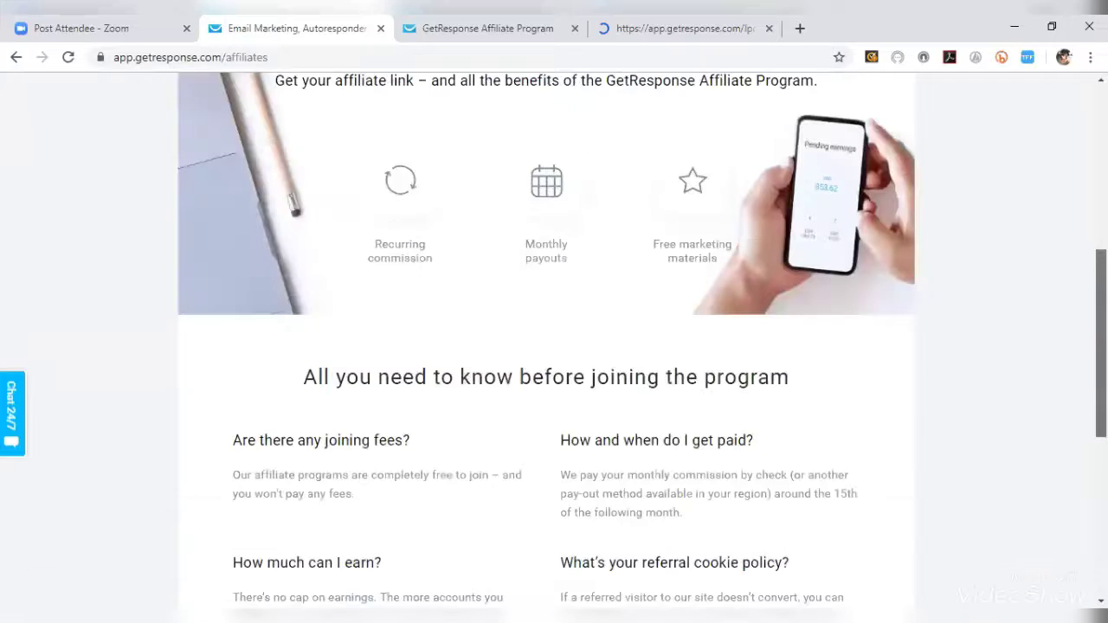
{"action": "scroll", "coordinate": [554, 346], "scroll_direction": "up", "scroll_amount": 1}
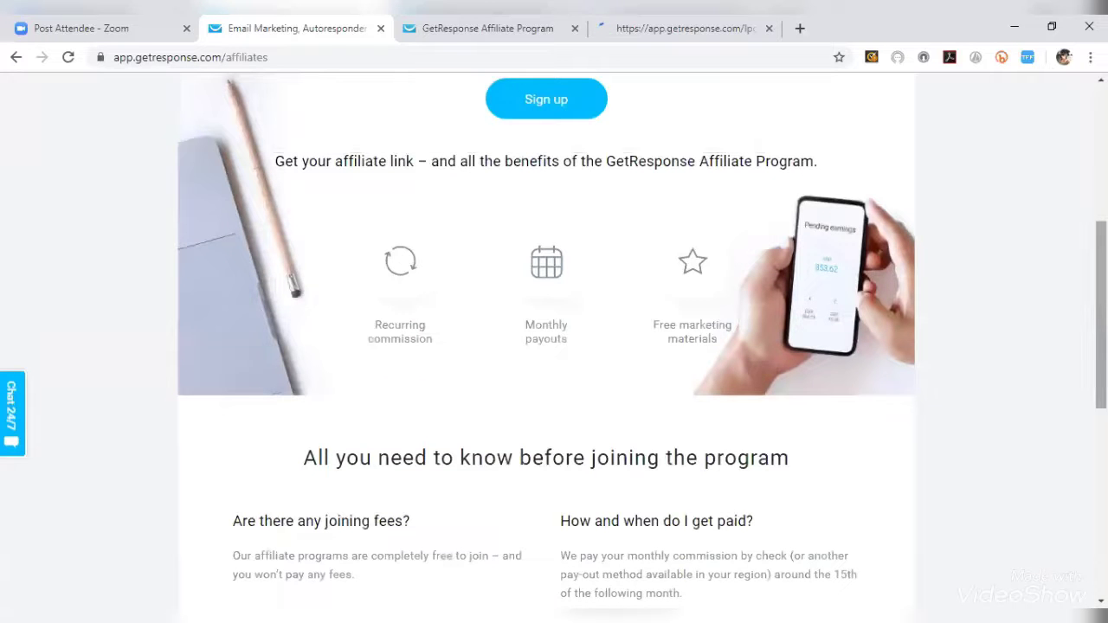
{"action": "scroll", "coordinate": [554, 346], "scroll_direction": "up", "scroll_amount": 5}
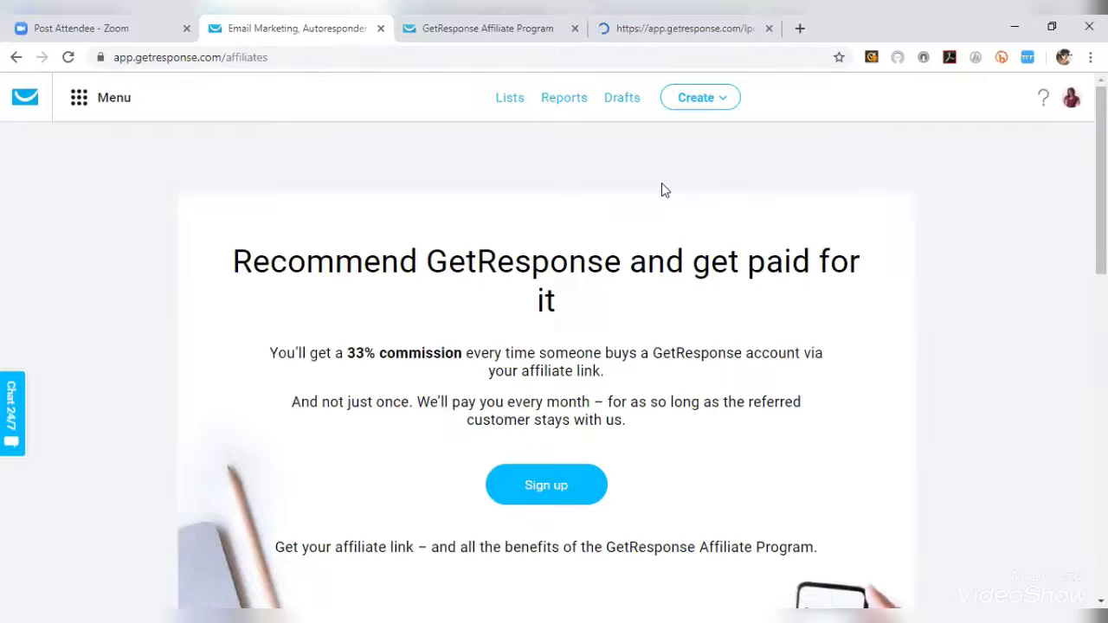
Step: Return to the account dashboard and look over its widgets, including List stats, Reduce your bills and the extra income offer
{"action": "left_click", "coordinate": [86, 104]}
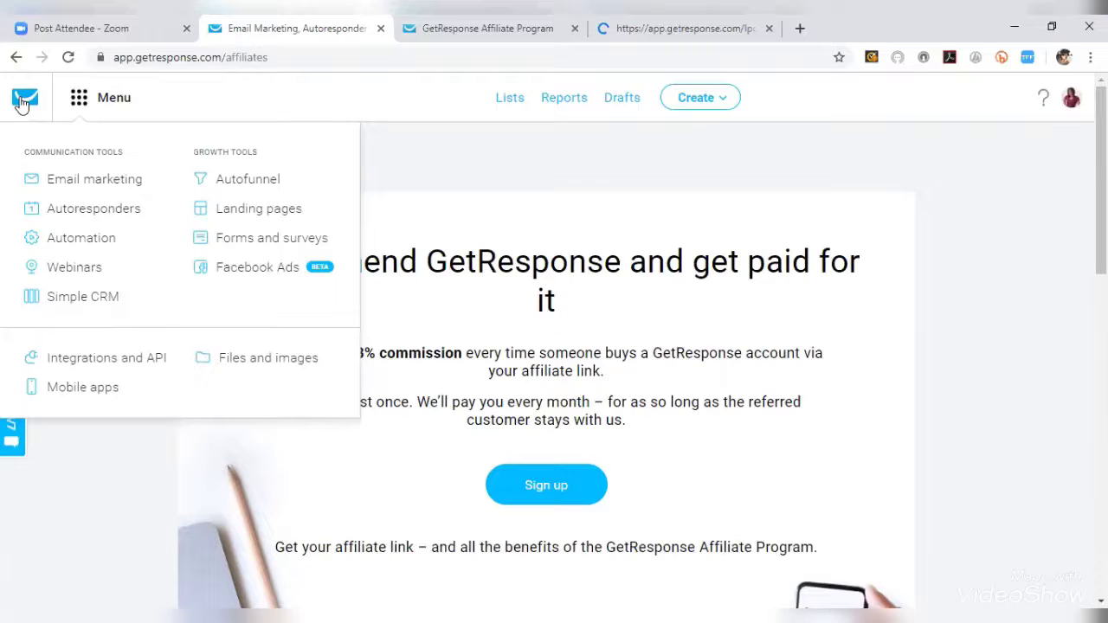
{"action": "left_click", "coordinate": [23, 103]}
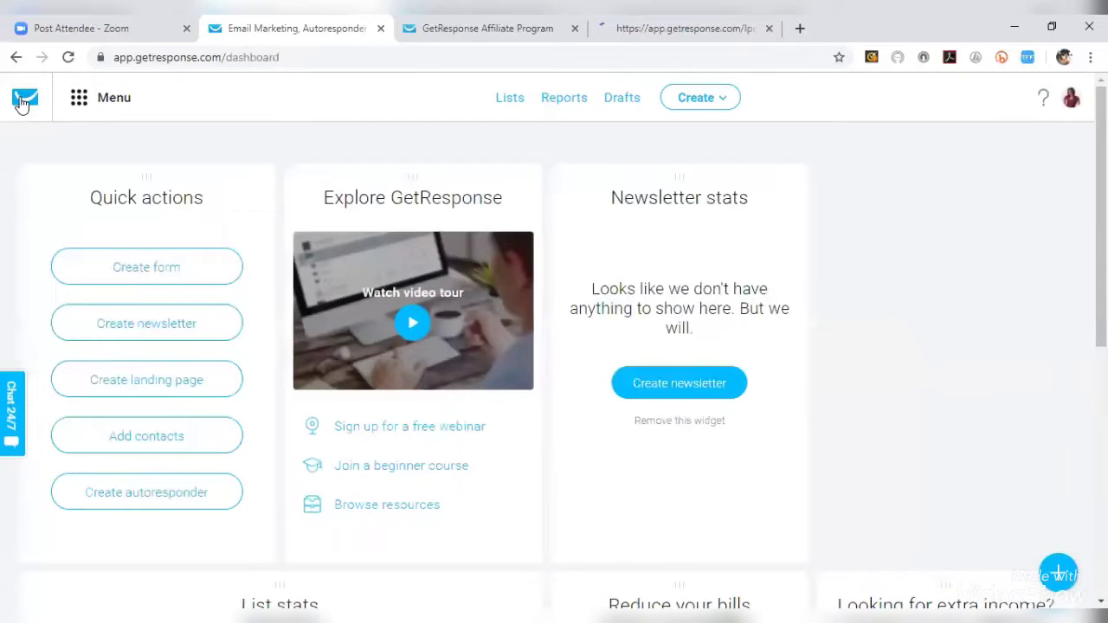
{"action": "scroll", "coordinate": [554, 346], "scroll_direction": "down", "scroll_amount": 3}
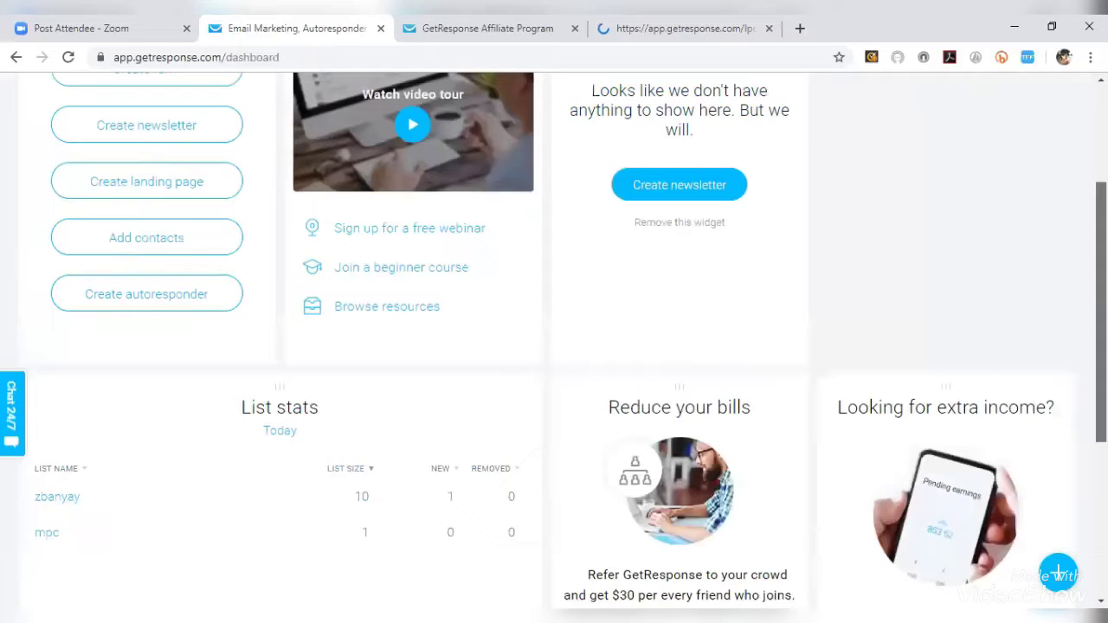
{"action": "scroll", "coordinate": [554, 346], "scroll_direction": "down", "scroll_amount": 1}
{"action": "scroll", "coordinate": [554, 346], "scroll_direction": "up", "scroll_amount": 4}
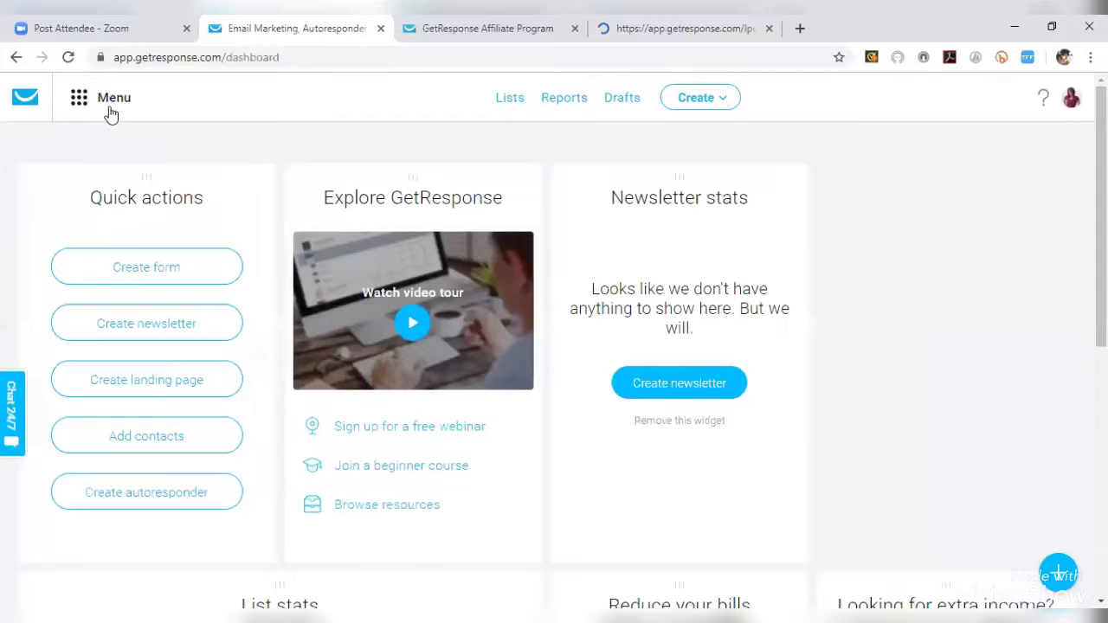
Step: Review the available communication and growth tools, and look over the dashboard's quick actions again
{"action": "left_click", "coordinate": [109, 109]}
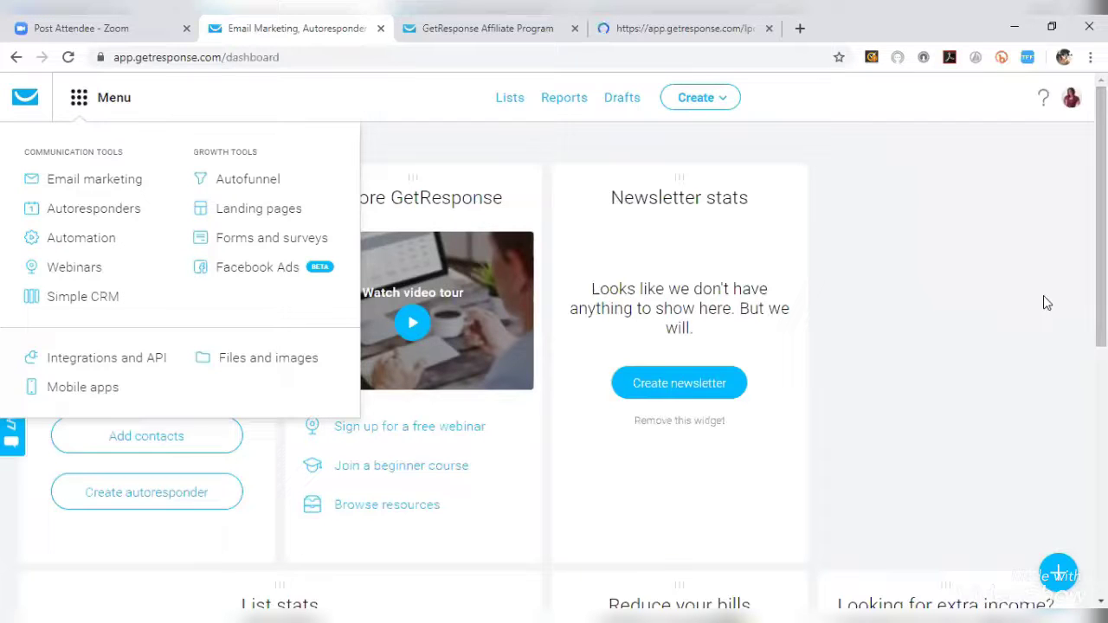
{"action": "key", "text": "Escape"}
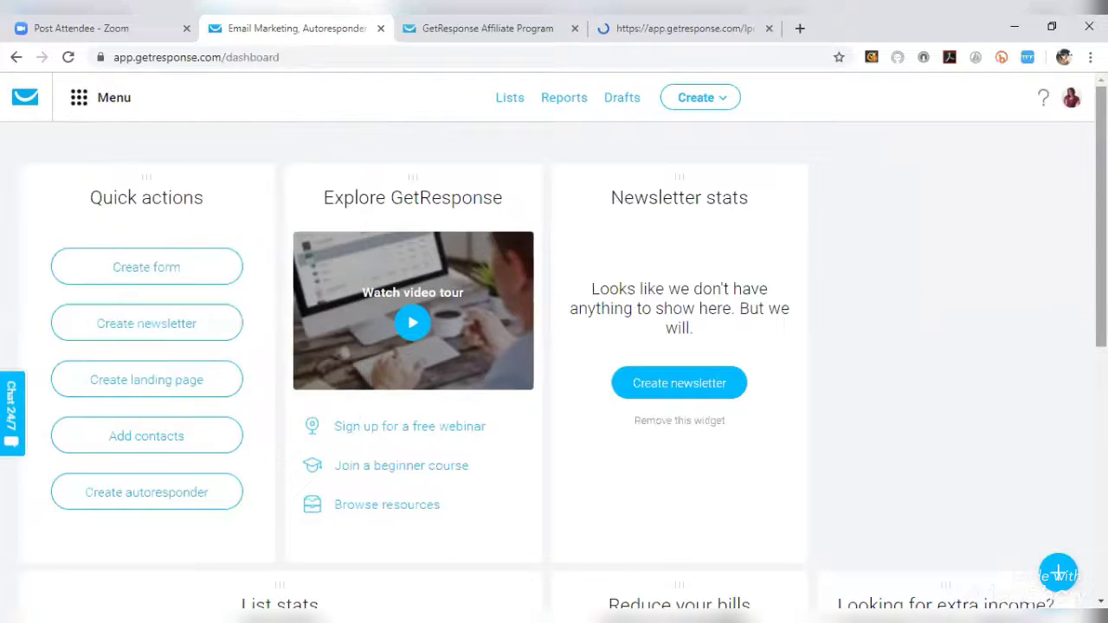
{"action": "scroll", "coordinate": [555, 347], "scroll_direction": "down", "scroll_amount": 1}
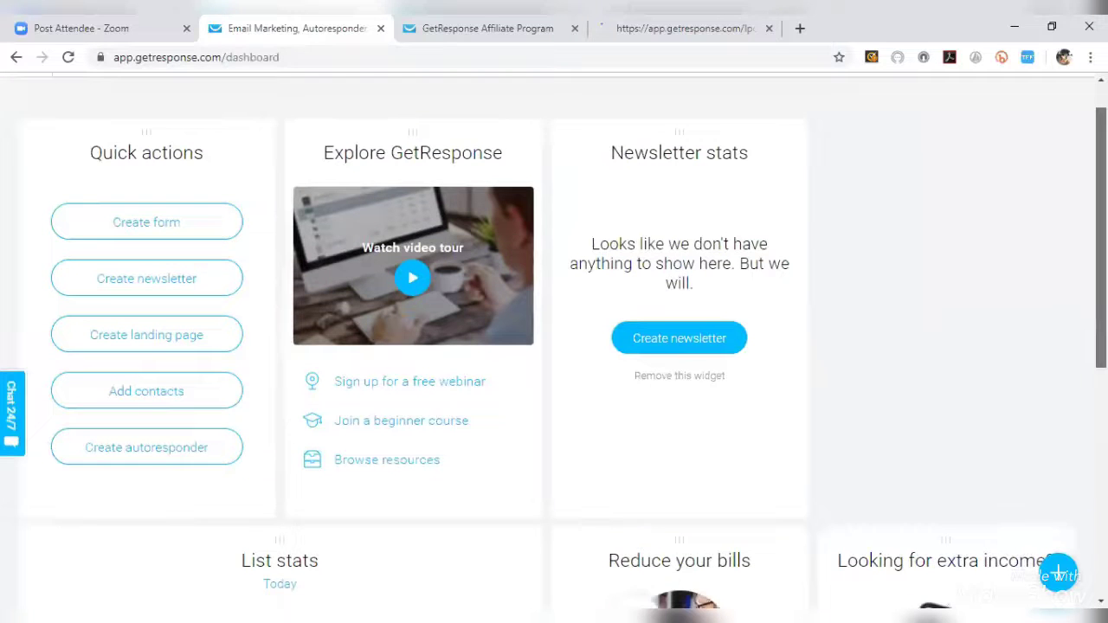
{"action": "scroll", "coordinate": [554, 346], "scroll_direction": "up", "scroll_amount": 1}
{"action": "scroll", "coordinate": [554, 346], "scroll_direction": "up", "scroll_amount": 1}
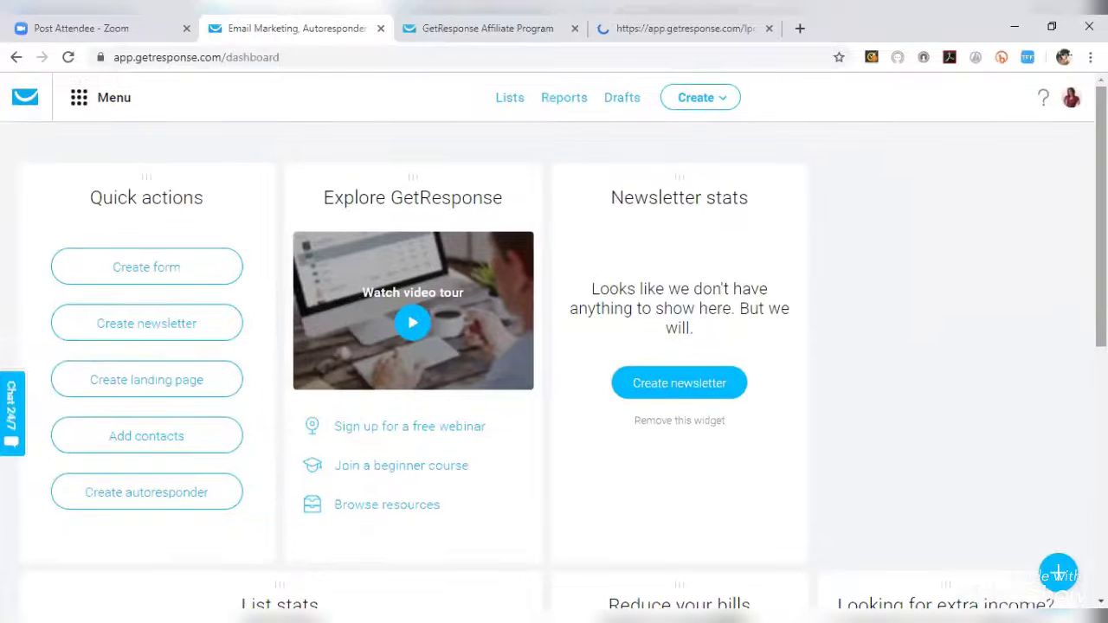